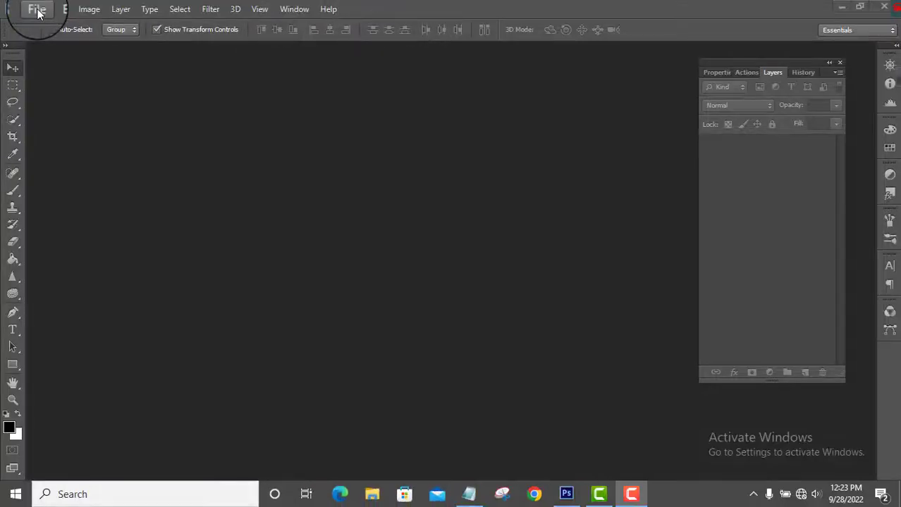
- Open the bottle photo and the woman-on-grass photo together through File > Open
{"action": "left_click", "coordinate": [37, 9]}
{"action": "left_click", "coordinate": [50, 34]}
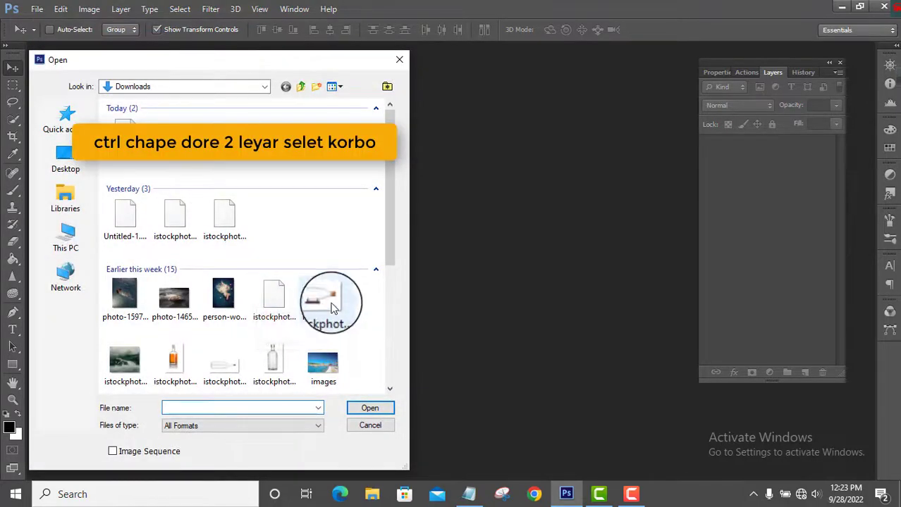
{"action": "left_click", "coordinate": [333, 308]}
{"action": "left_click", "coordinate": [125, 361], "text": "ctrl"}
{"action": "left_click", "coordinate": [367, 409]}
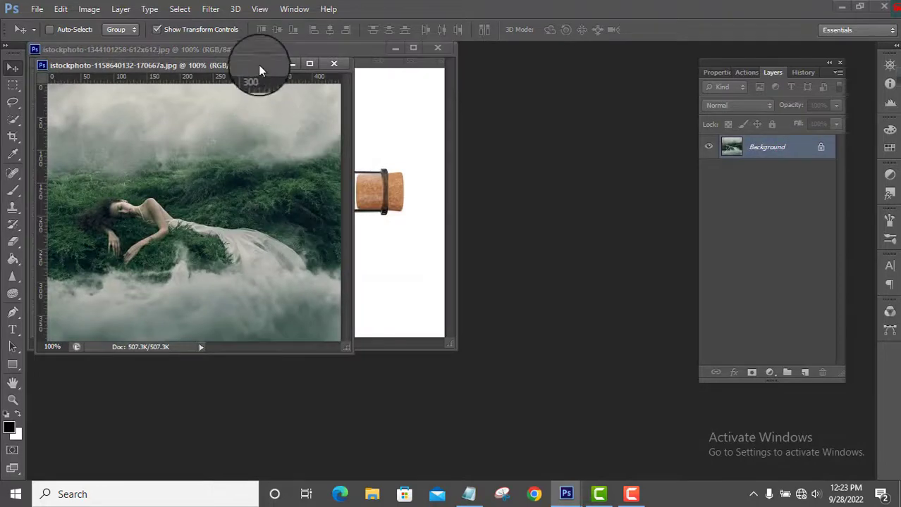
- Dock both photos as tabs and convert the bottle's Background into editable Layer 0
{"action": "left_click_drag", "start_coordinate": [259, 70], "coordinate": [563, 50]}
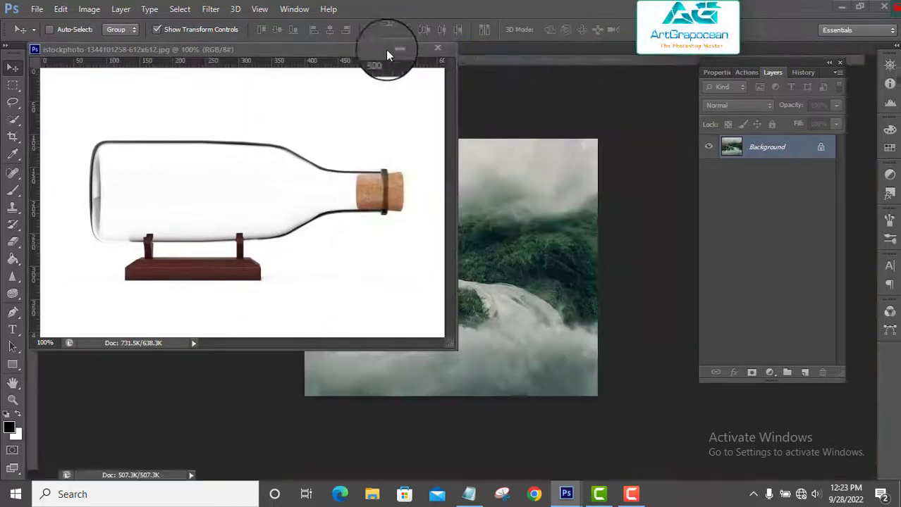
{"action": "left_click_drag", "start_coordinate": [386, 49], "coordinate": [592, 52]}
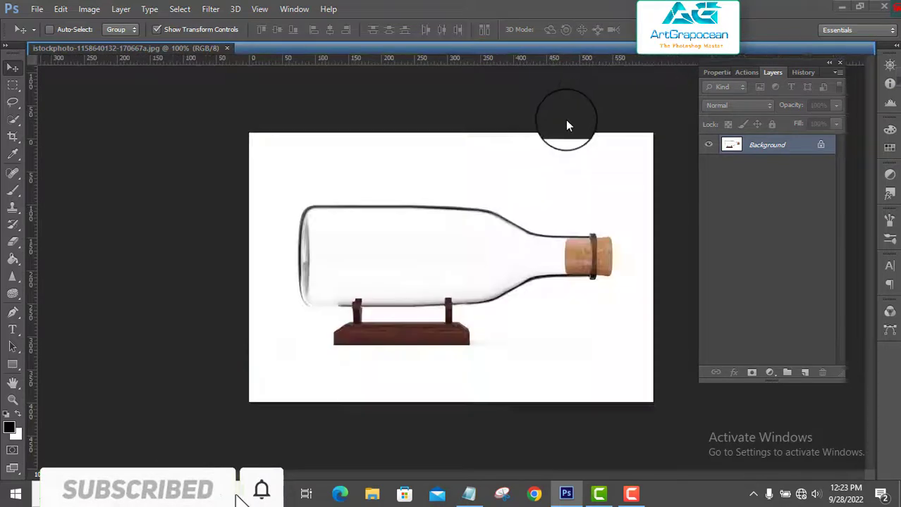
{"action": "double_click", "coordinate": [795, 146]}
{"action": "left_click", "coordinate": [577, 154]}
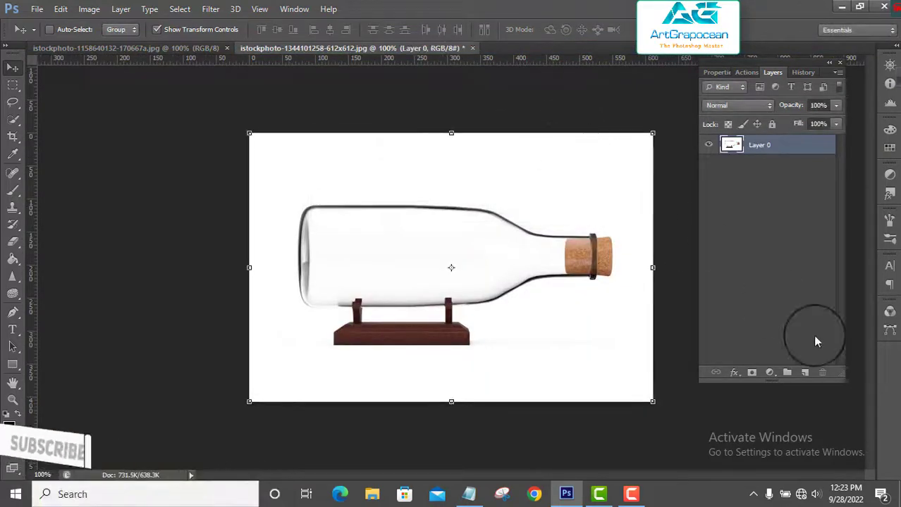
{"action": "left_click", "coordinate": [769, 372]}
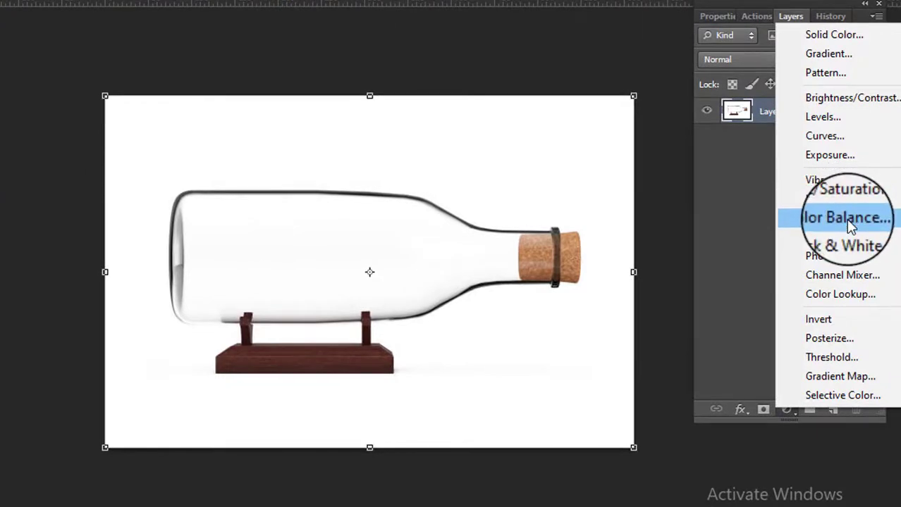
- Add a Color Balance layer setting the bottle's midtones to -84, +90, -84
{"action": "left_click", "coordinate": [849, 221]}
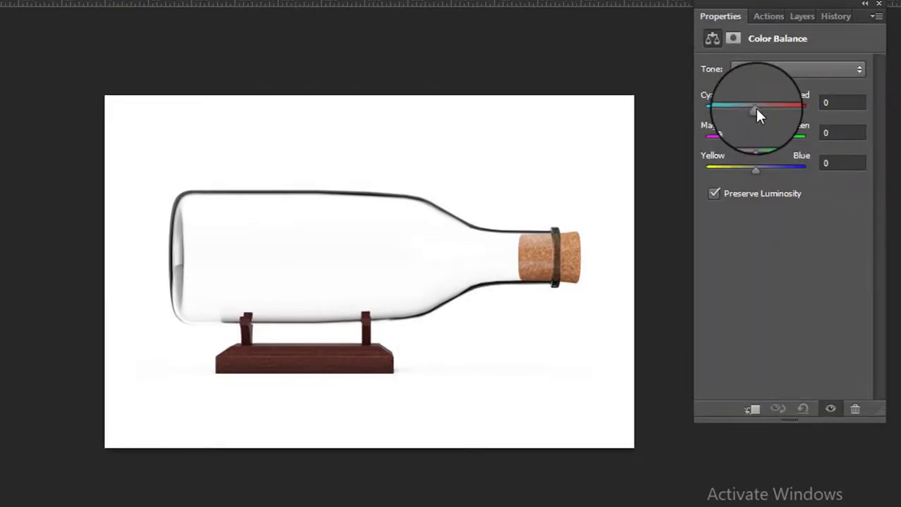
{"action": "left_click_drag", "start_coordinate": [755, 110], "coordinate": [718, 110]}
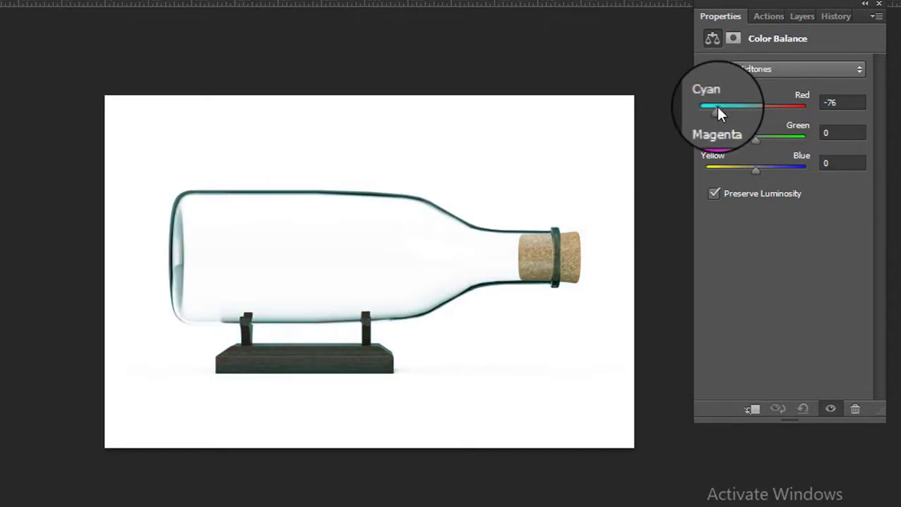
{"action": "left_click_drag", "start_coordinate": [717, 106], "coordinate": [713, 104]}
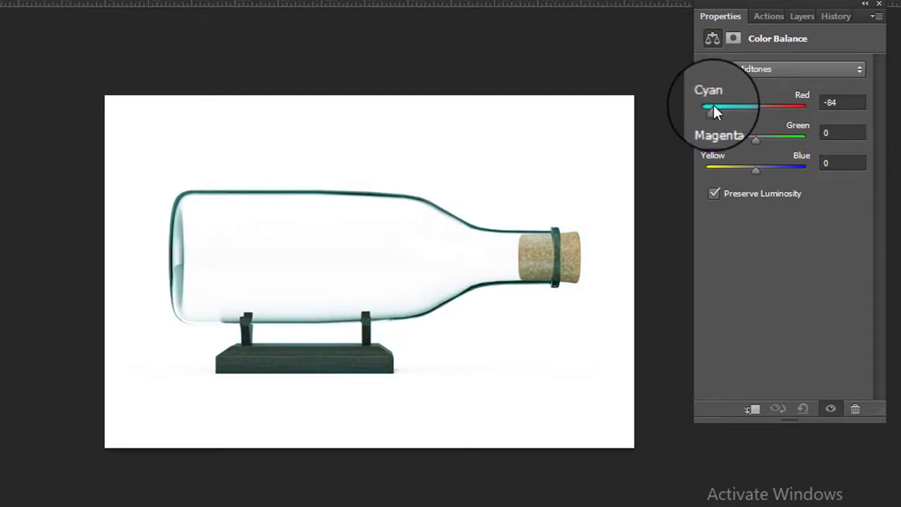
{"action": "left_click_drag", "start_coordinate": [755, 140], "coordinate": [798, 143]}
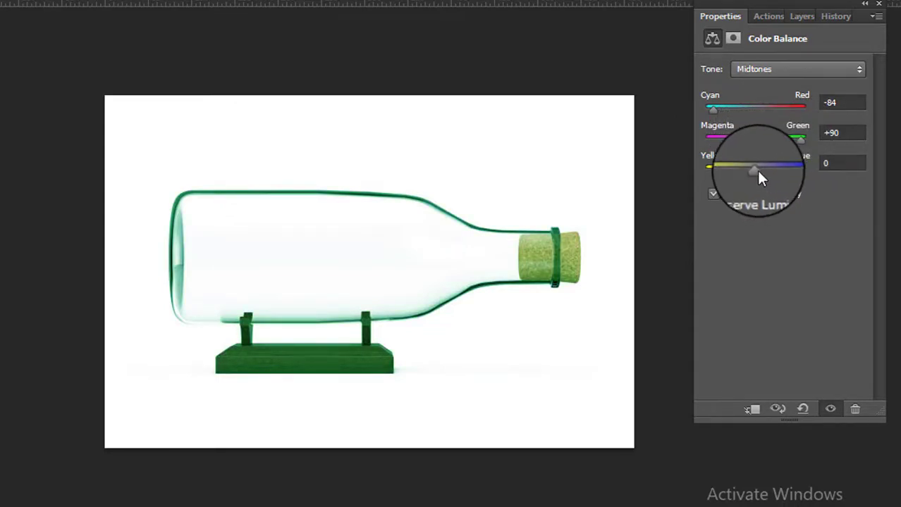
{"action": "left_click_drag", "start_coordinate": [755, 170], "coordinate": [713, 170]}
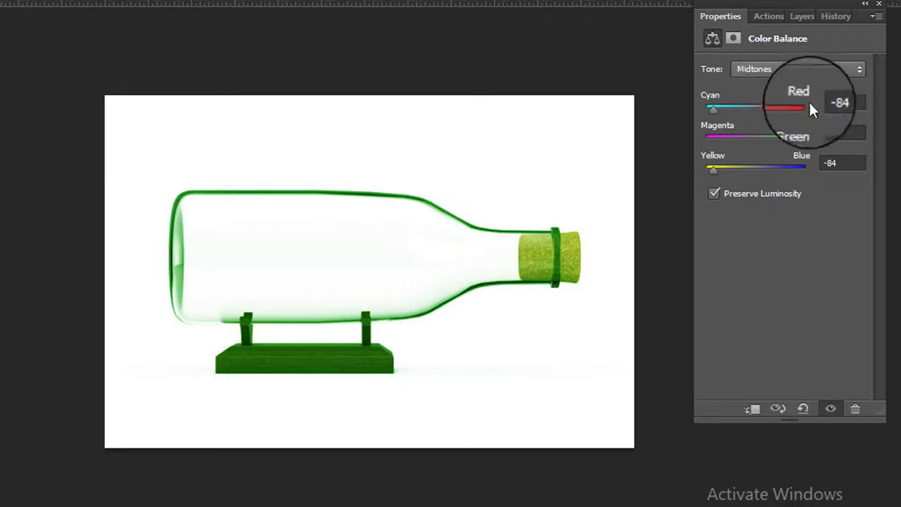
{"action": "double_click", "coordinate": [852, 102]}
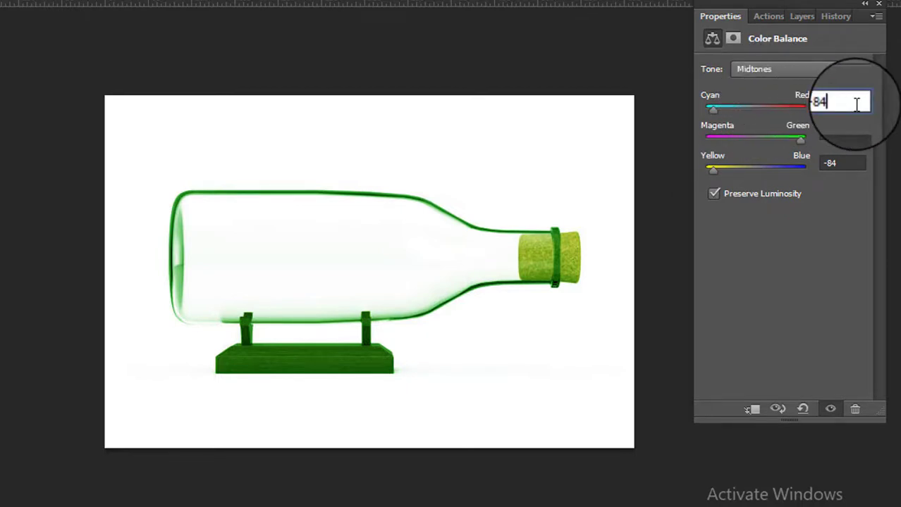
{"action": "double_click", "coordinate": [834, 133]}
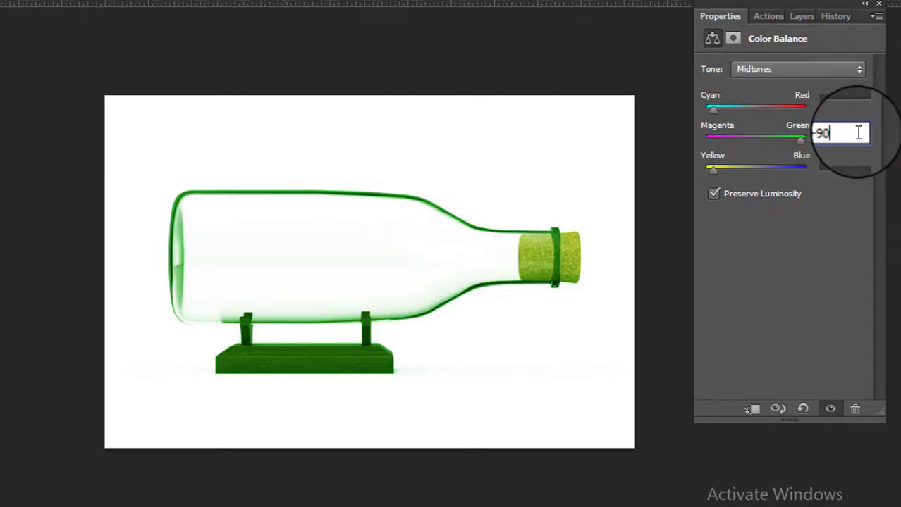
{"action": "double_click", "coordinate": [832, 163]}
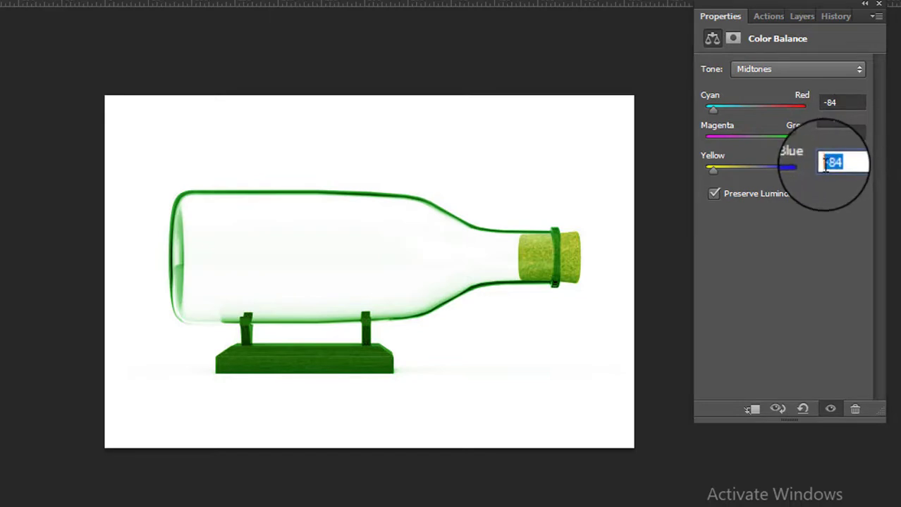
{"action": "left_click", "coordinate": [850, 164]}
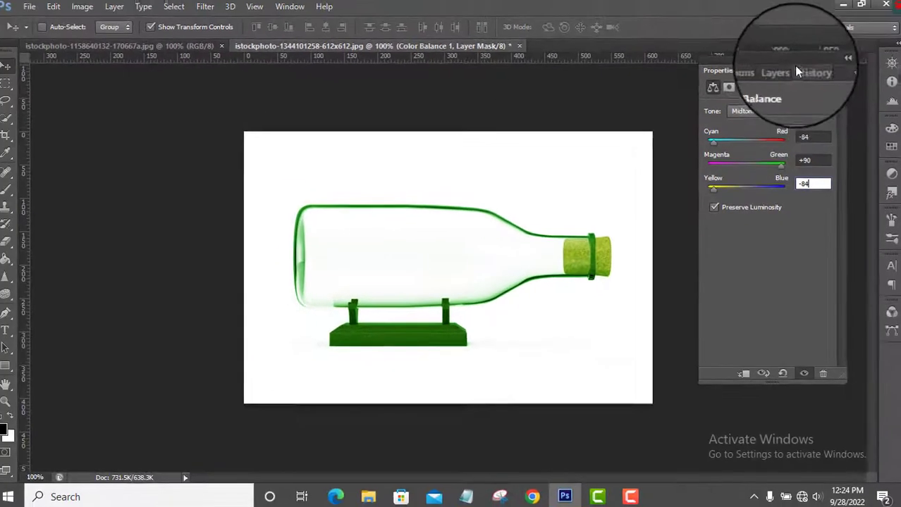
- Merge Color Balance 1 and Layer 0 into a single green bottle layer
{"action": "left_click", "coordinate": [783, 73]}
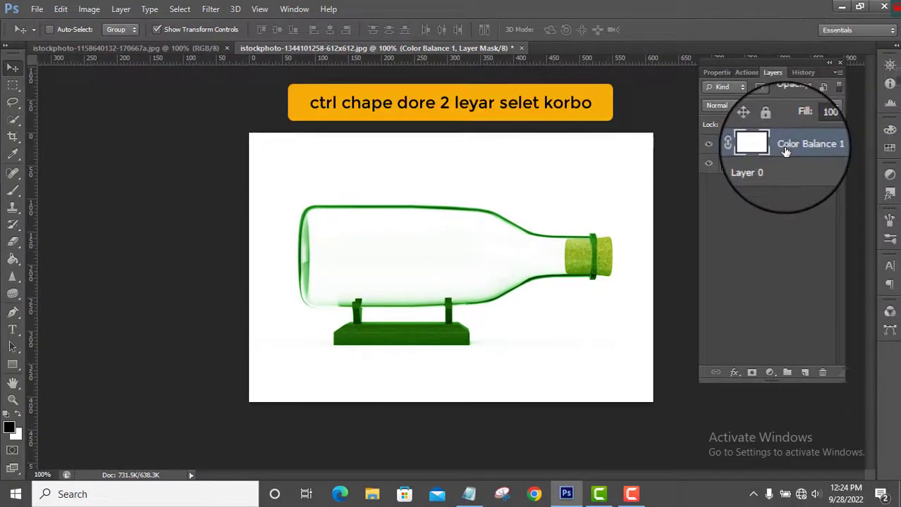
{"action": "left_click", "coordinate": [787, 165], "text": "ctrl"}
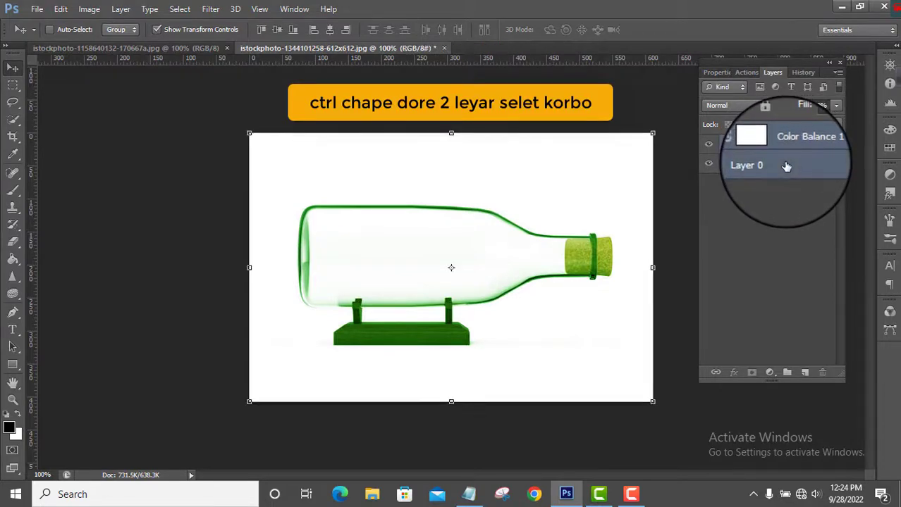
{"action": "right_click", "coordinate": [786, 169]}
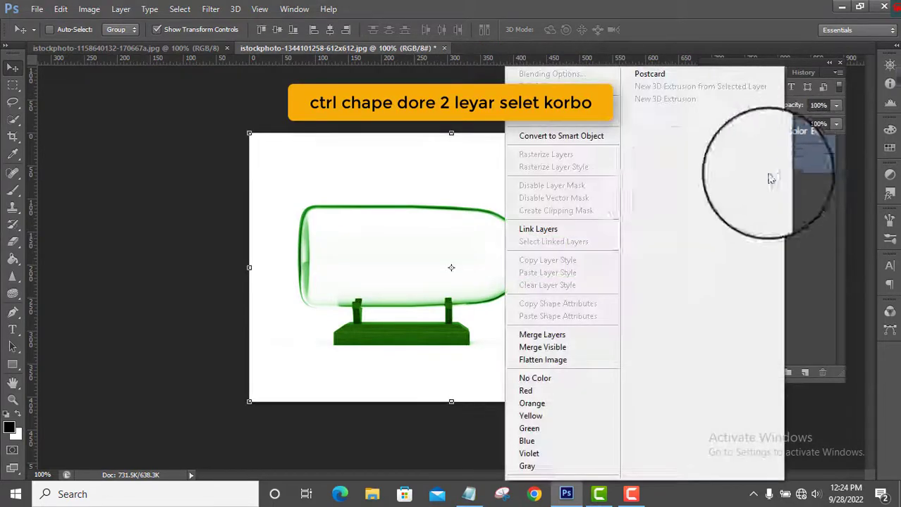
{"action": "left_click", "coordinate": [543, 331]}
- Switch to the woman photo and unlock its Background as Layer 0
{"action": "left_click", "coordinate": [195, 47]}
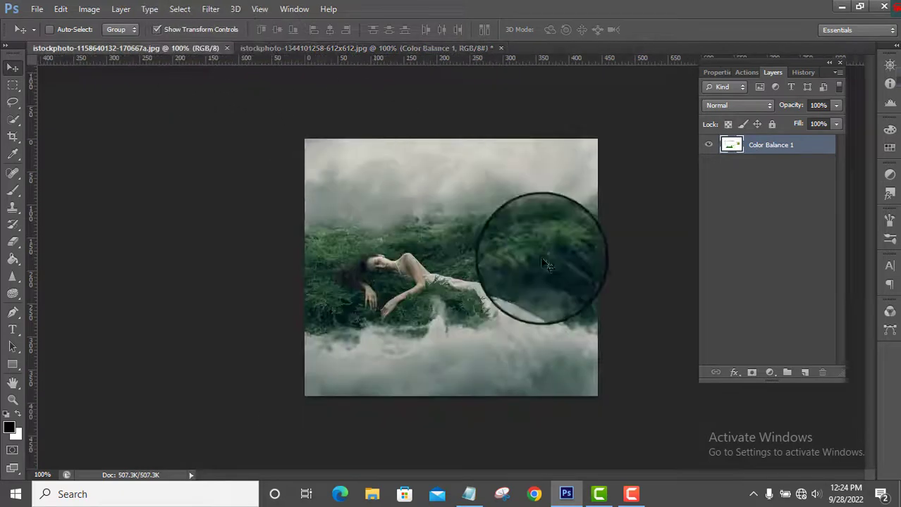
{"action": "double_click", "coordinate": [812, 152]}
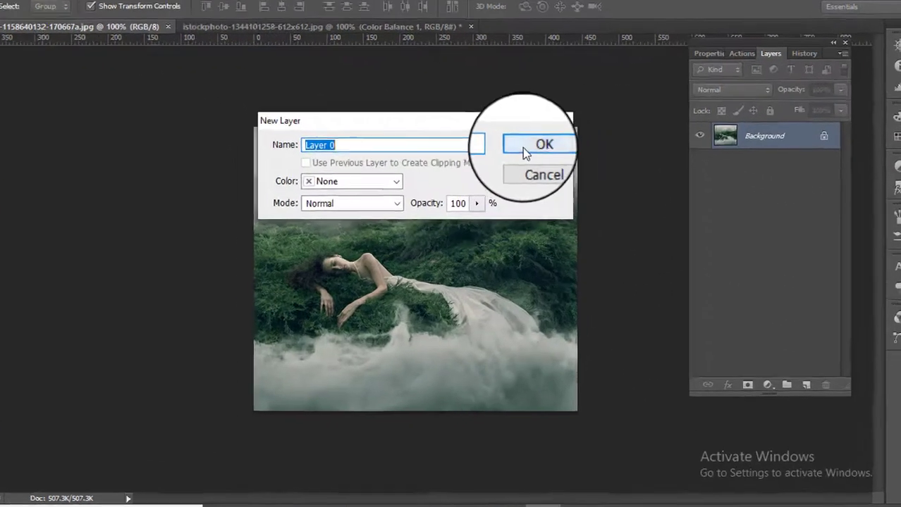
{"action": "left_click", "coordinate": [568, 149]}
- Add a Curves adjustment layer with its point raised to input 79, output 184
{"action": "left_click", "coordinate": [763, 403]}
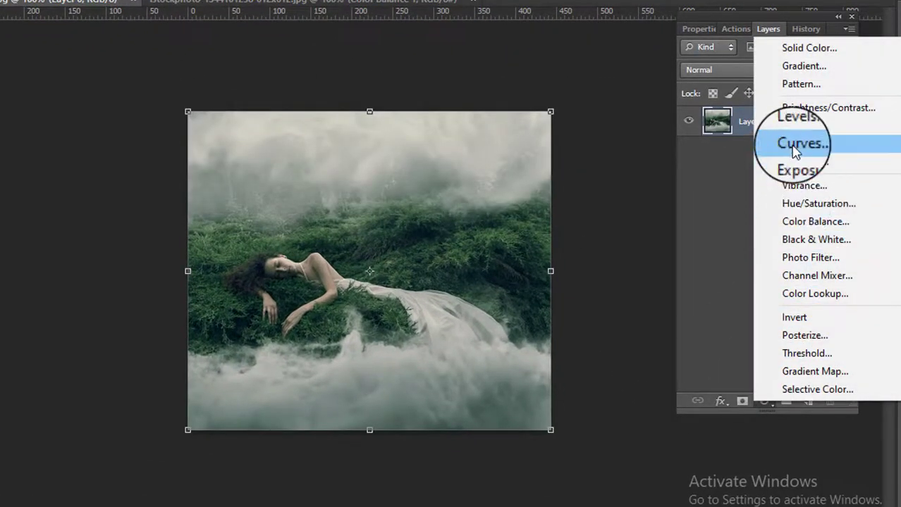
{"action": "left_click", "coordinate": [872, 152]}
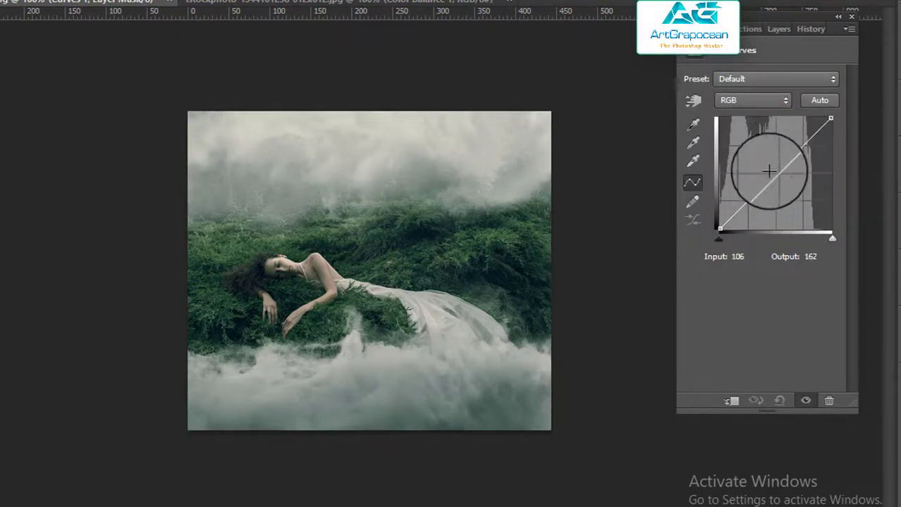
{"action": "left_click_drag", "start_coordinate": [777, 173], "coordinate": [760, 149]}
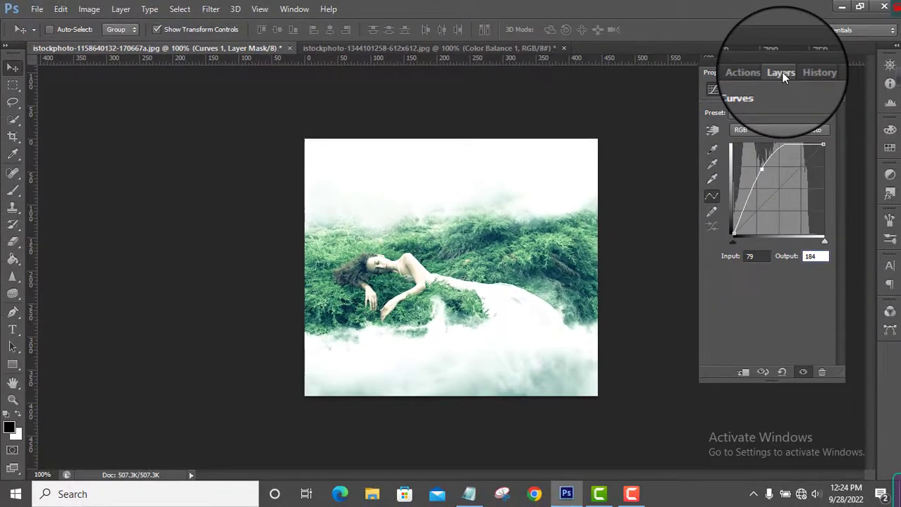
{"action": "left_click", "coordinate": [780, 72]}
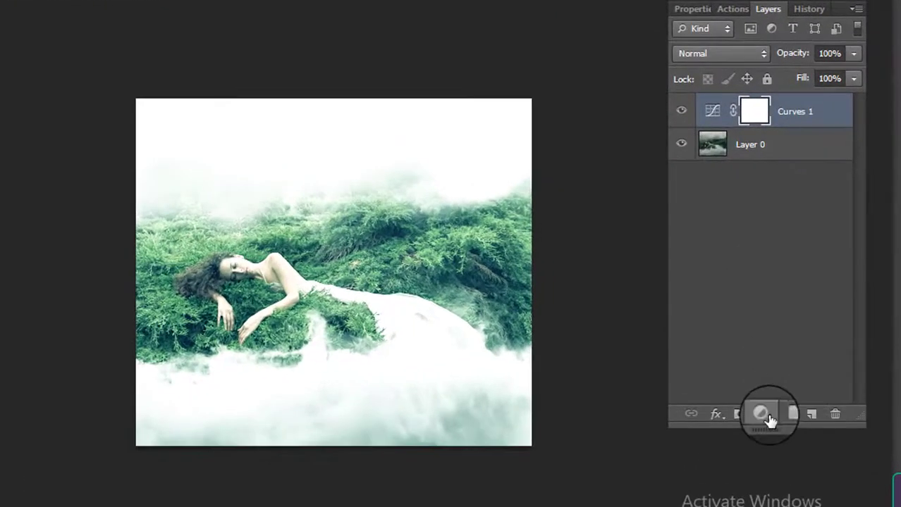
{"action": "left_click", "coordinate": [768, 417]}
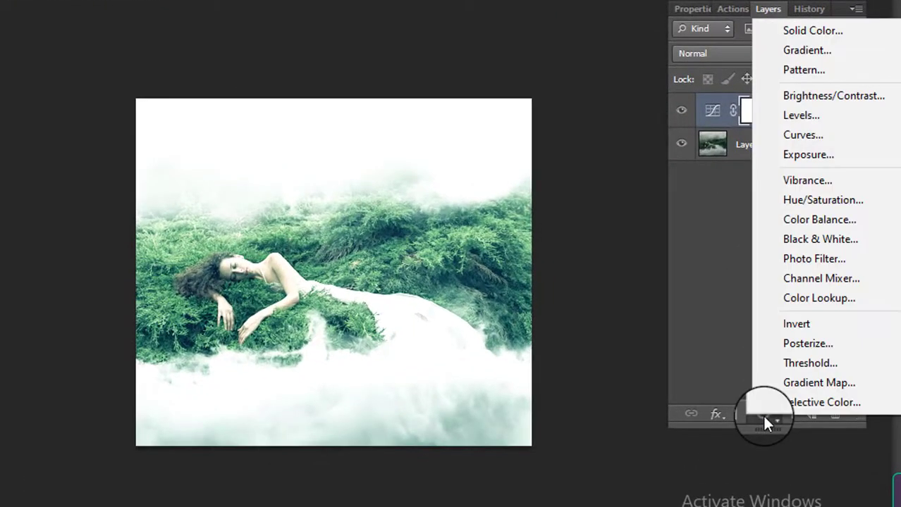
- Add a Hue/Saturation layer set to Hue -27, Saturation +21, Lightness -4
{"action": "left_click", "coordinate": [844, 201]}
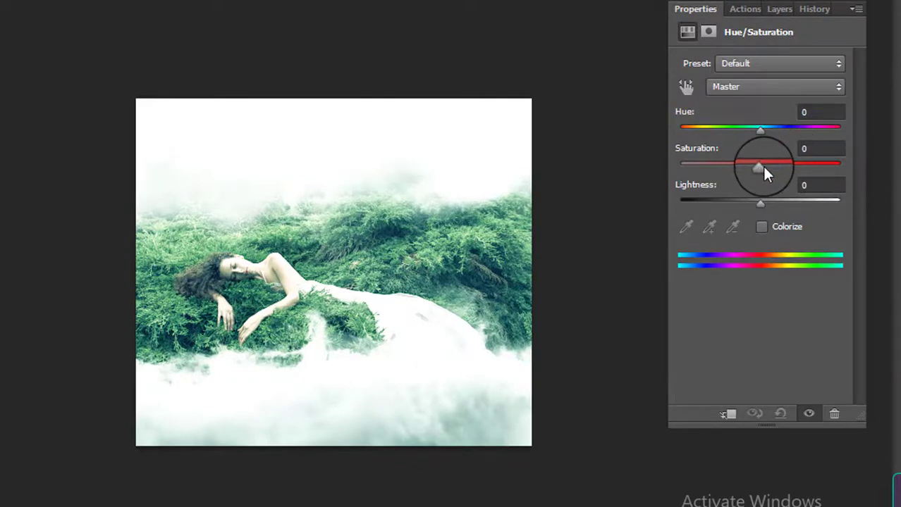
{"action": "left_click_drag", "start_coordinate": [760, 169], "coordinate": [777, 170]}
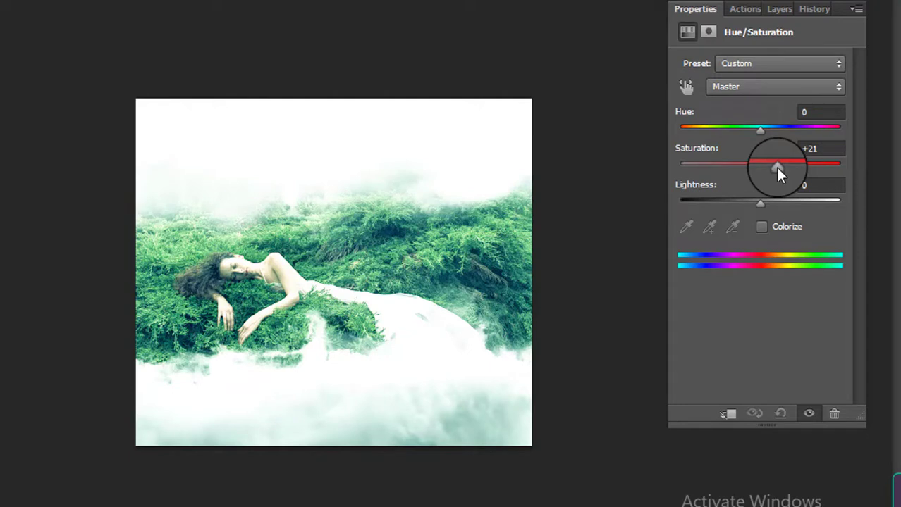
{"action": "left_click_drag", "start_coordinate": [759, 131], "coordinate": [785, 133]}
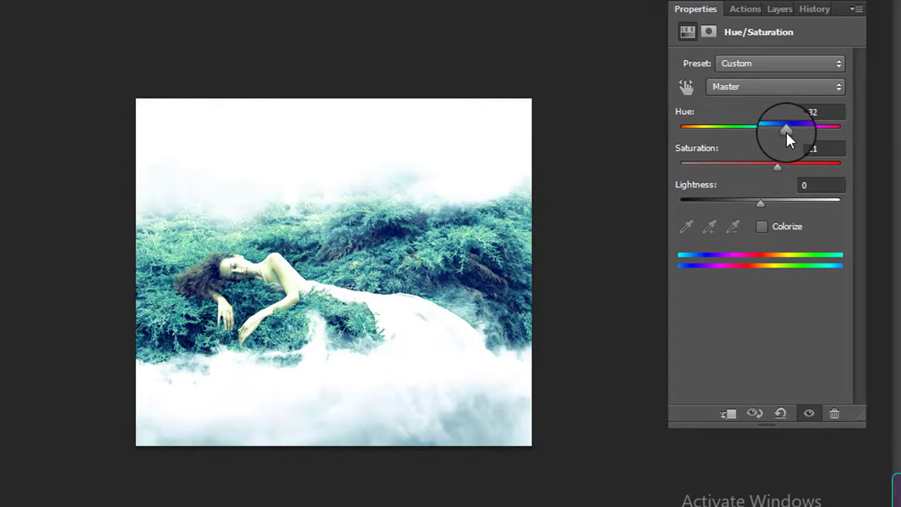
{"action": "left_click_drag", "start_coordinate": [785, 133], "coordinate": [739, 129]}
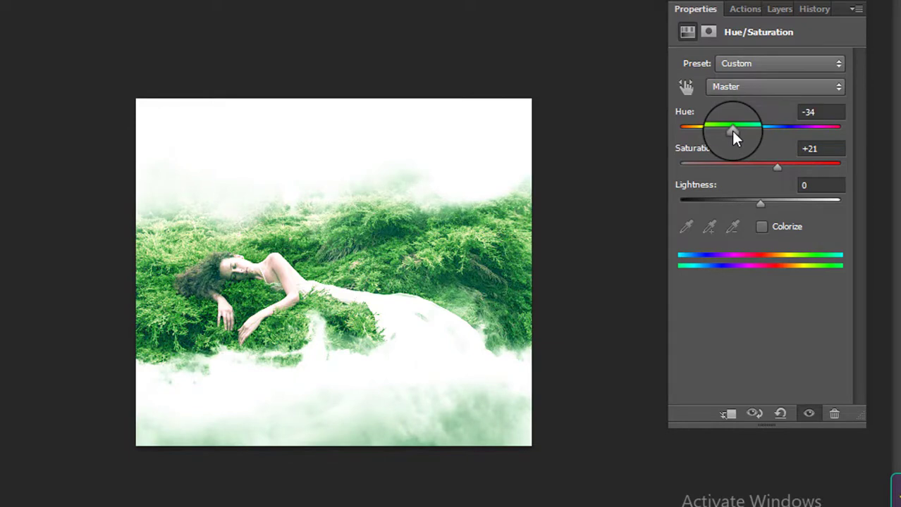
{"action": "mouse_move", "coordinate": [730, 131]}
{"action": "left_mouse_down"}
{"action": "mouse_move", "coordinate": [716, 129]}
{"action": "mouse_move", "coordinate": [738, 131]}
{"action": "left_mouse_up"}
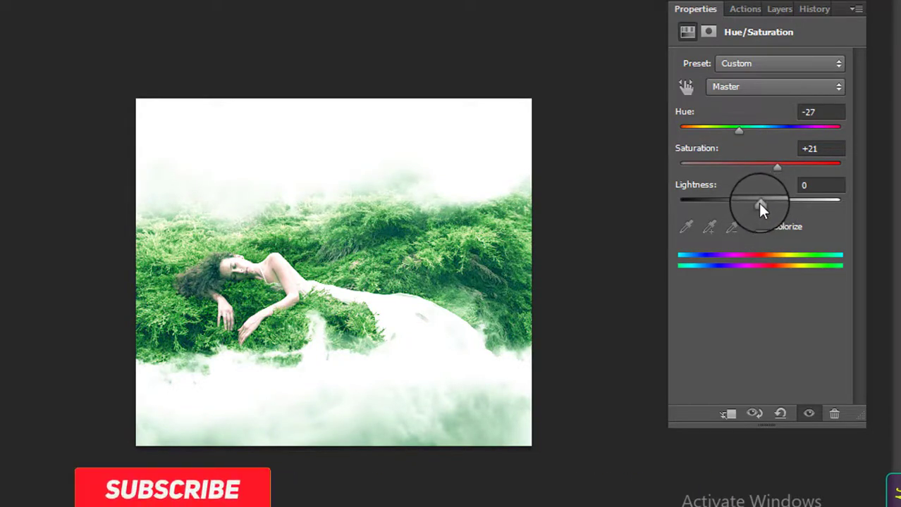
{"action": "left_click_drag", "start_coordinate": [762, 203], "coordinate": [755, 203]}
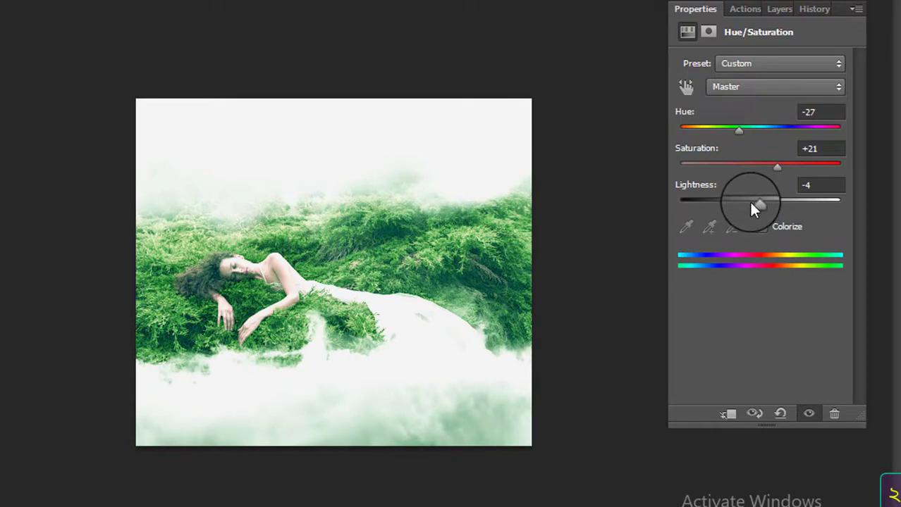
{"action": "left_click", "coordinate": [826, 112]}
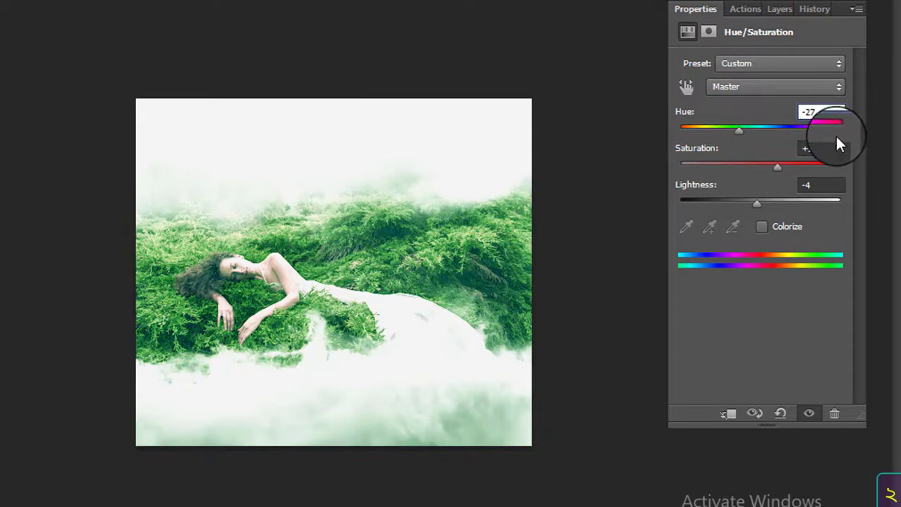
{"action": "left_click", "coordinate": [828, 148]}
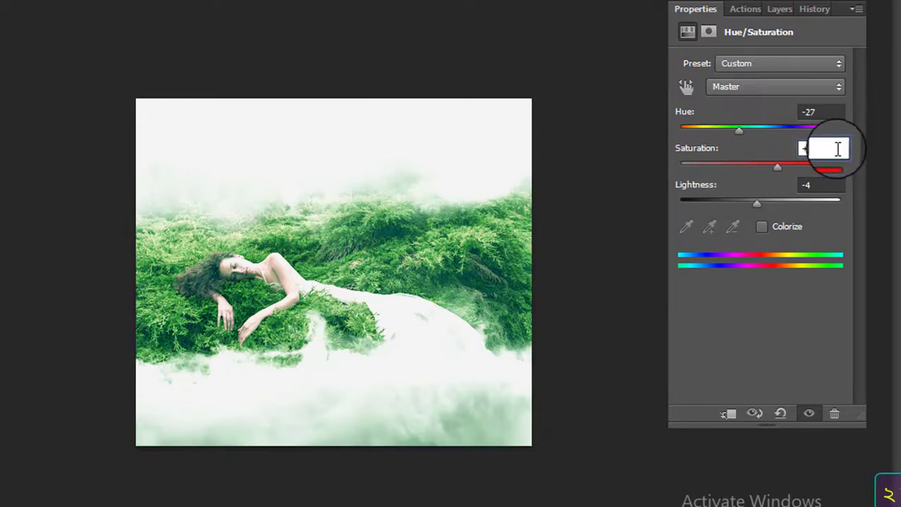
{"action": "left_click", "coordinate": [821, 185]}
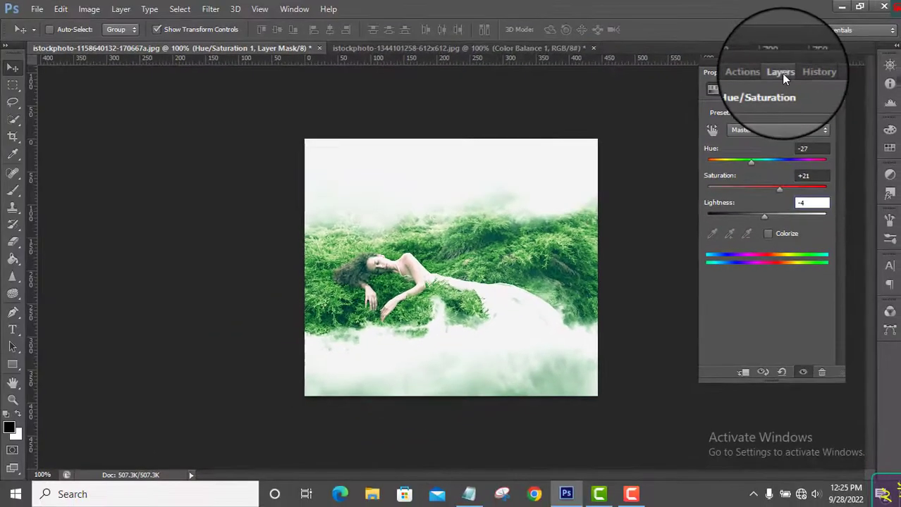
{"action": "left_click", "coordinate": [779, 73]}
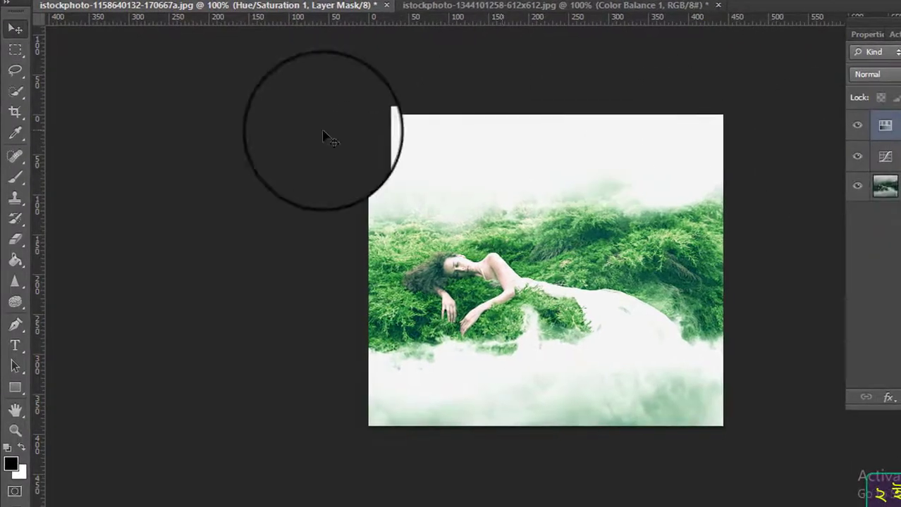
- Brush the Hue/Saturation mask over the woman's shoulder, neck, face and hair to restore natural tones
{"action": "left_click", "coordinate": [16, 177]}
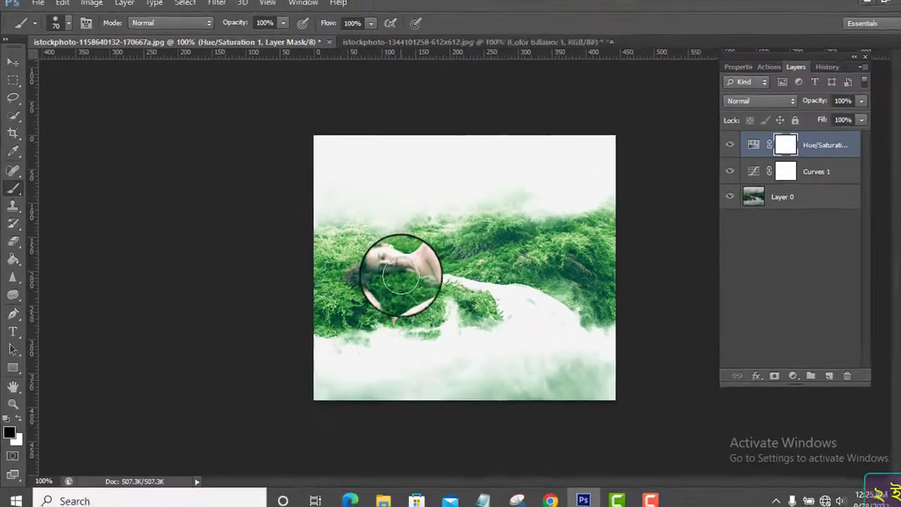
{"action": "key", "text": "bracketleft"}
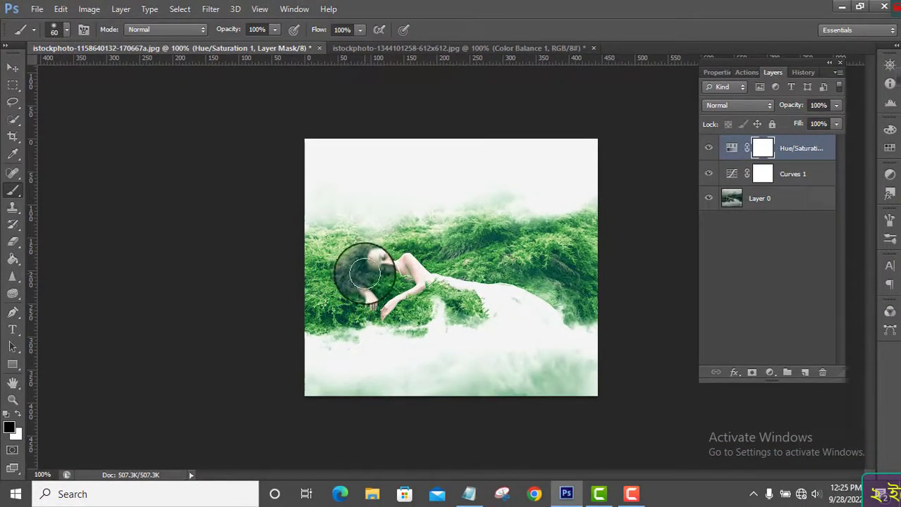
{"action": "key", "text": "bracketleft"}
{"action": "key", "text": "bracketleft"}
{"action": "key", "text": "bracketleft"}
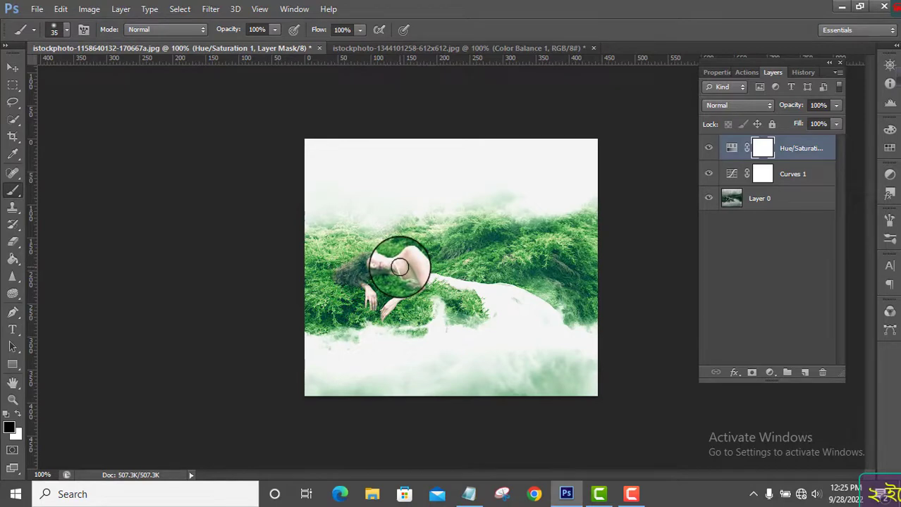
{"action": "key", "text": "ctrl+plus"}
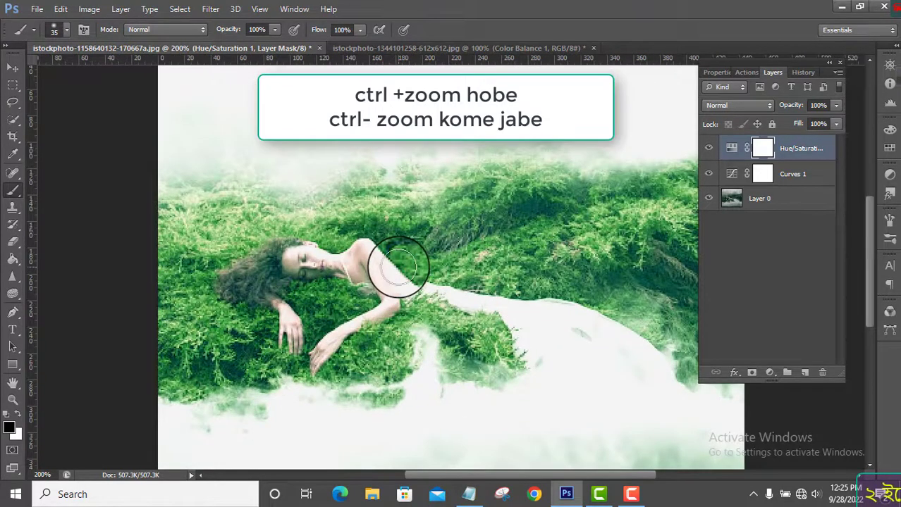
{"action": "key", "text": "bracketleft"}
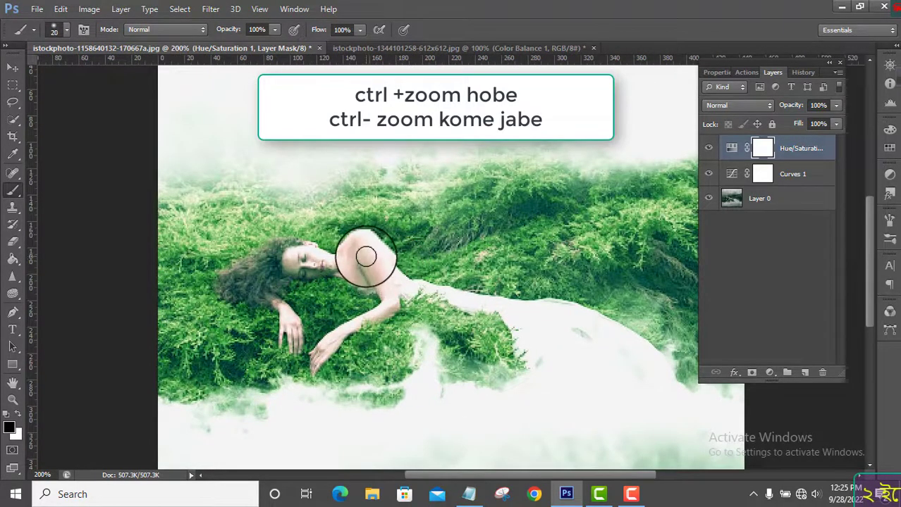
{"action": "mouse_move", "coordinate": [366, 257]}
{"action": "left_mouse_down"}
{"action": "mouse_move", "coordinate": [372, 262]}
{"action": "mouse_move", "coordinate": [362, 246]}
{"action": "mouse_move", "coordinate": [351, 262]}
{"action": "mouse_move", "coordinate": [368, 258]}
{"action": "mouse_move", "coordinate": [374, 288]}
{"action": "mouse_move", "coordinate": [368, 266]}
{"action": "mouse_move", "coordinate": [348, 258]}
{"action": "mouse_move", "coordinate": [288, 255]}
{"action": "mouse_move", "coordinate": [296, 268]}
{"action": "mouse_move", "coordinate": [295, 257]}
{"action": "mouse_move", "coordinate": [295, 266]}
{"action": "mouse_move", "coordinate": [371, 261]}
{"action": "mouse_move", "coordinate": [384, 292]}
{"action": "mouse_move", "coordinate": [400, 302]}
{"action": "mouse_move", "coordinate": [346, 328]}
{"action": "mouse_move", "coordinate": [312, 376]}
{"action": "mouse_move", "coordinate": [328, 342]}
{"action": "mouse_move", "coordinate": [314, 352]}
{"action": "mouse_move", "coordinate": [296, 331]}
{"action": "mouse_move", "coordinate": [295, 348]}
{"action": "mouse_move", "coordinate": [285, 331]}
{"action": "mouse_move", "coordinate": [299, 338]}
{"action": "mouse_move", "coordinate": [298, 350]}
{"action": "mouse_move", "coordinate": [291, 318]}
{"action": "mouse_move", "coordinate": [279, 328]}
{"action": "mouse_move", "coordinate": [290, 317]}
{"action": "mouse_move", "coordinate": [282, 331]}
{"action": "mouse_move", "coordinate": [292, 338]}
{"action": "mouse_move", "coordinate": [286, 324]}
{"action": "mouse_move", "coordinate": [297, 322]}
{"action": "mouse_move", "coordinate": [293, 338]}
{"action": "mouse_move", "coordinate": [372, 275]}
{"action": "mouse_move", "coordinate": [356, 283]}
{"action": "mouse_move", "coordinate": [328, 271]}
{"action": "mouse_move", "coordinate": [328, 261]}
{"action": "mouse_move", "coordinate": [359, 252]}
{"action": "mouse_move", "coordinate": [356, 266]}
{"action": "mouse_move", "coordinate": [296, 249]}
{"action": "mouse_move", "coordinate": [311, 246]}
{"action": "mouse_move", "coordinate": [285, 254]}
{"action": "left_mouse_up"}
{"action": "key", "text": "["}
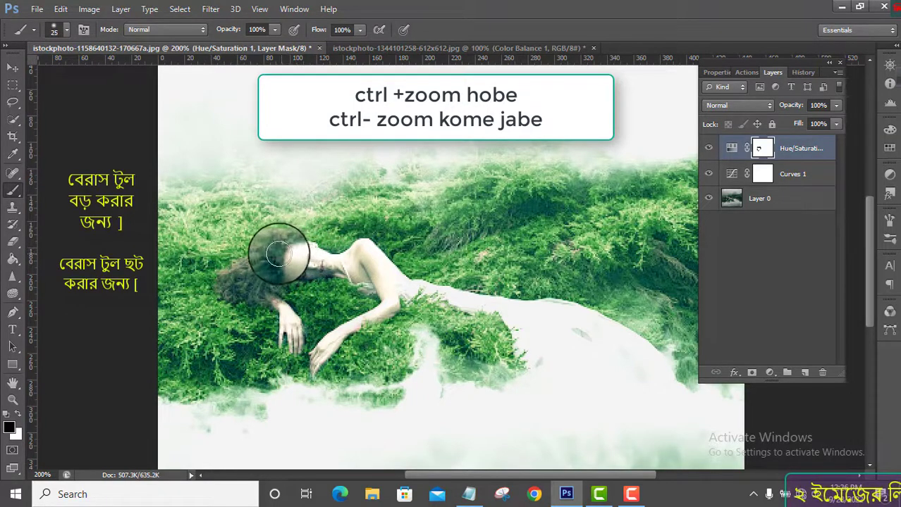
{"action": "key", "text": "["}
{"action": "mouse_move", "coordinate": [284, 258]}
{"action": "left_mouse_down"}
{"action": "mouse_move", "coordinate": [227, 280]}
{"action": "mouse_move", "coordinate": [272, 289]}
{"action": "mouse_move", "coordinate": [234, 282]}
{"action": "mouse_move", "coordinate": [272, 259]}
{"action": "mouse_move", "coordinate": [237, 256]}
{"action": "mouse_move", "coordinate": [271, 263]}
{"action": "left_mouse_up"}
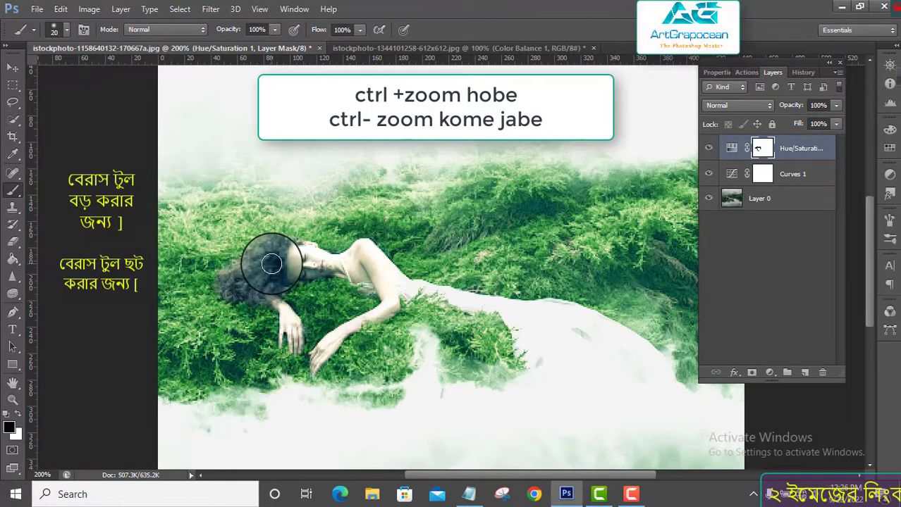
{"action": "key", "text": "ctrl+minus"}
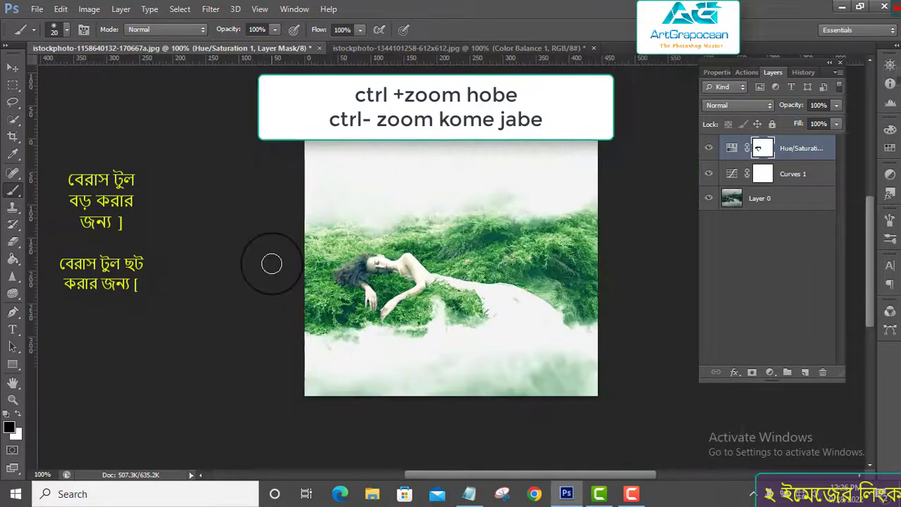
- Merge all three layers of the woman photo into one
{"action": "left_click", "coordinate": [789, 195], "text": "shift"}
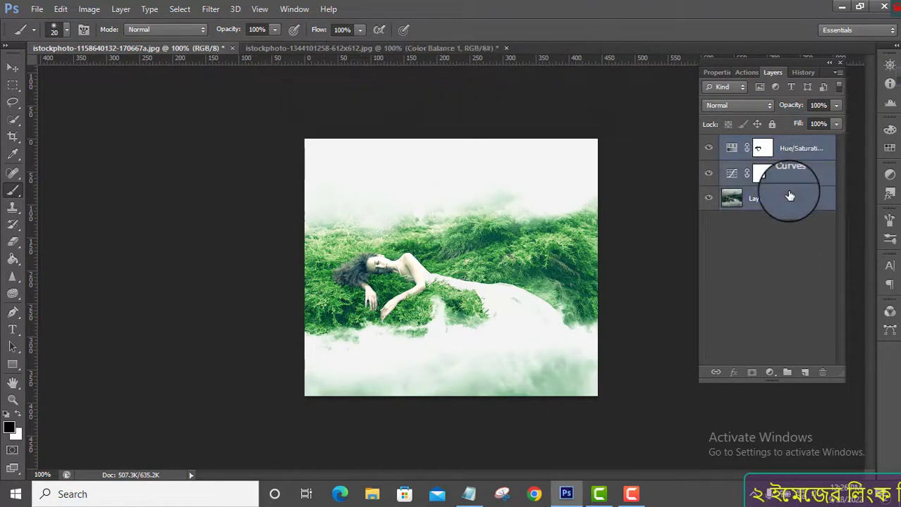
{"action": "right_click", "coordinate": [789, 196]}
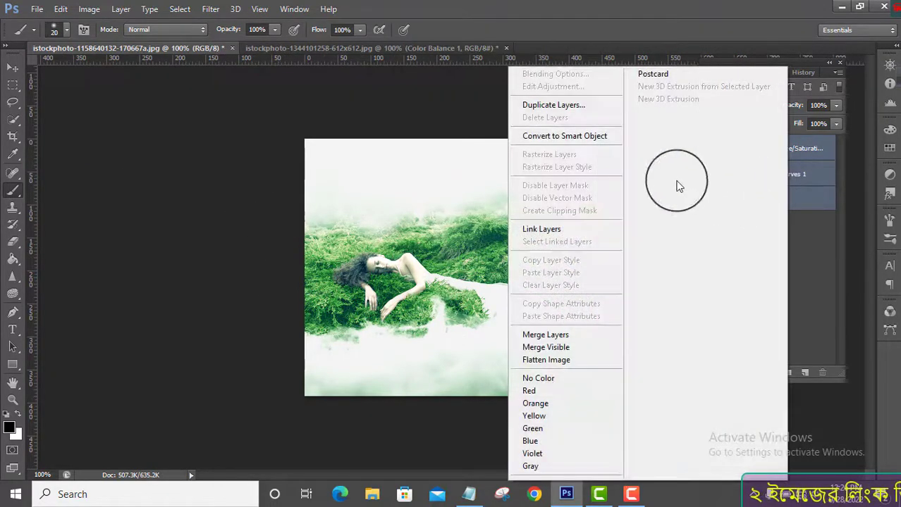
{"action": "left_click", "coordinate": [570, 337]}
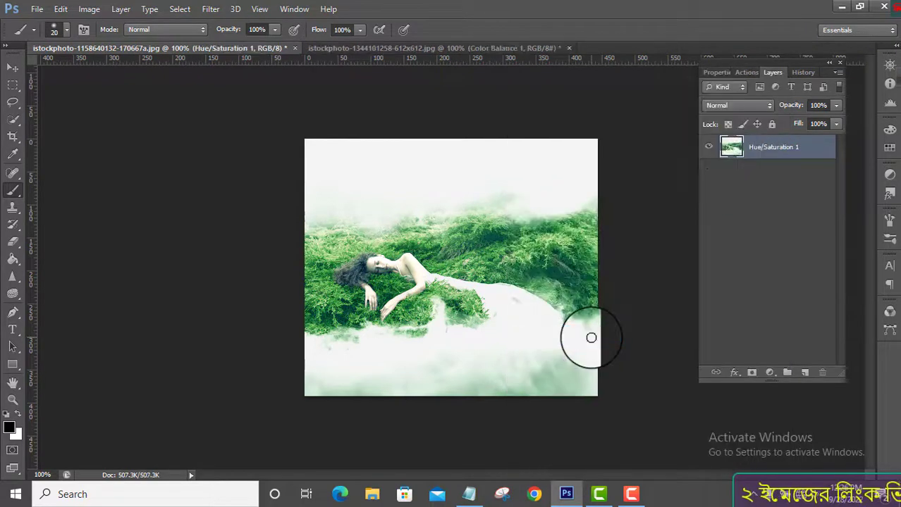
{"action": "left_click", "coordinate": [14, 68]}
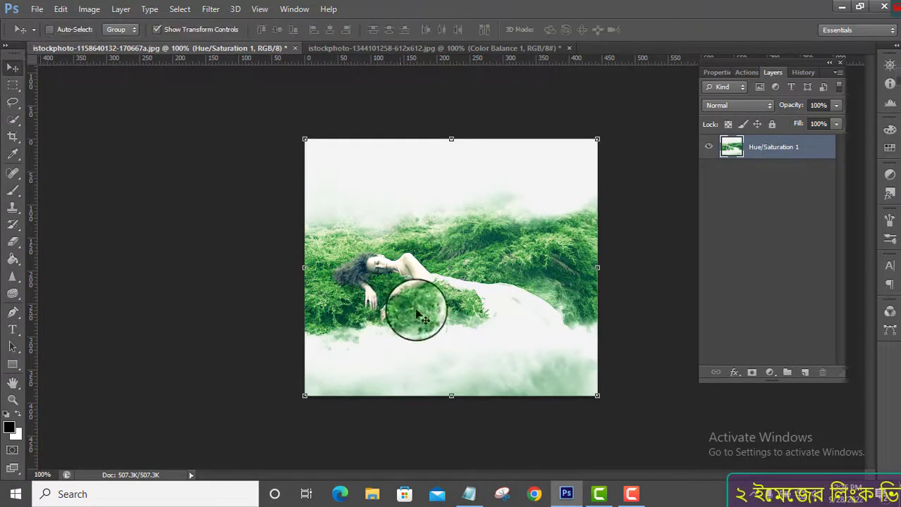
- Drag the merged woman layer onto the bottle document and set its opacity to 52%
{"action": "mouse_move", "coordinate": [416, 316]}
{"action": "left_mouse_down"}
{"action": "mouse_move", "coordinate": [223, 59]}
{"action": "mouse_move", "coordinate": [350, 54]}
{"action": "mouse_move", "coordinate": [380, 108]}
{"action": "left_mouse_up"}
{"action": "left_click_drag", "start_coordinate": [395, 247], "coordinate": [393, 245]}
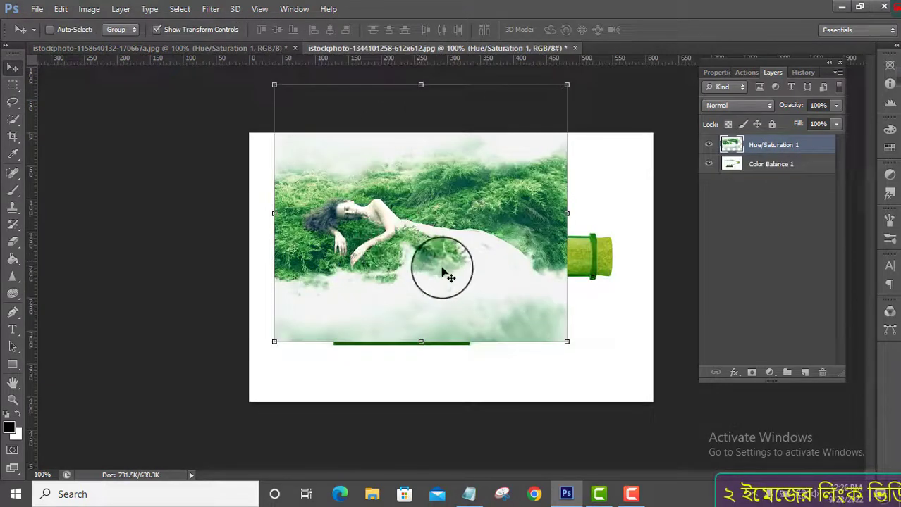
{"action": "left_click_drag", "start_coordinate": [461, 249], "coordinate": [463, 275]}
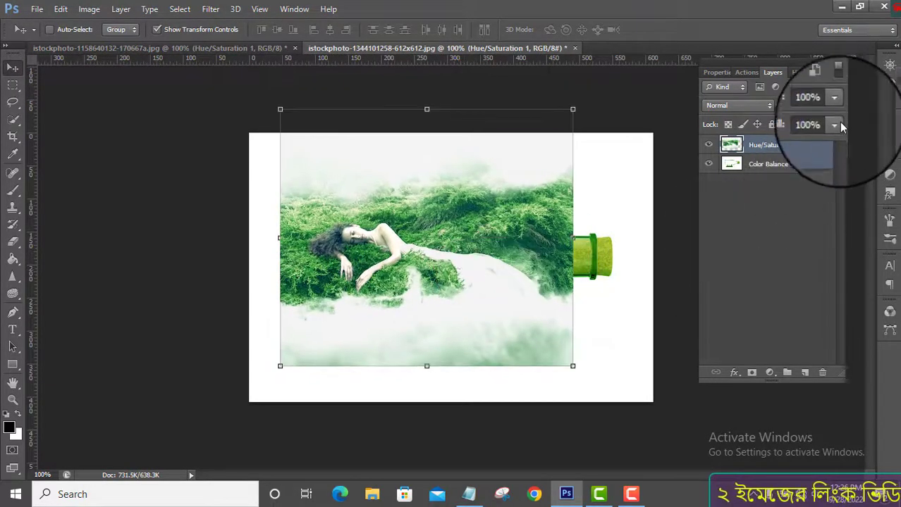
{"action": "left_click_drag", "start_coordinate": [797, 126], "coordinate": [804, 123]}
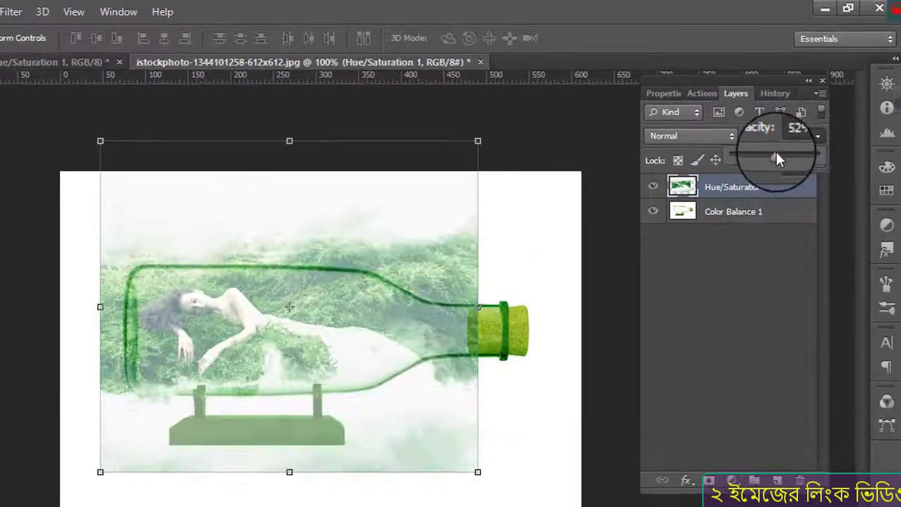
{"action": "left_click_drag", "start_coordinate": [399, 326], "coordinate": [415, 327]}
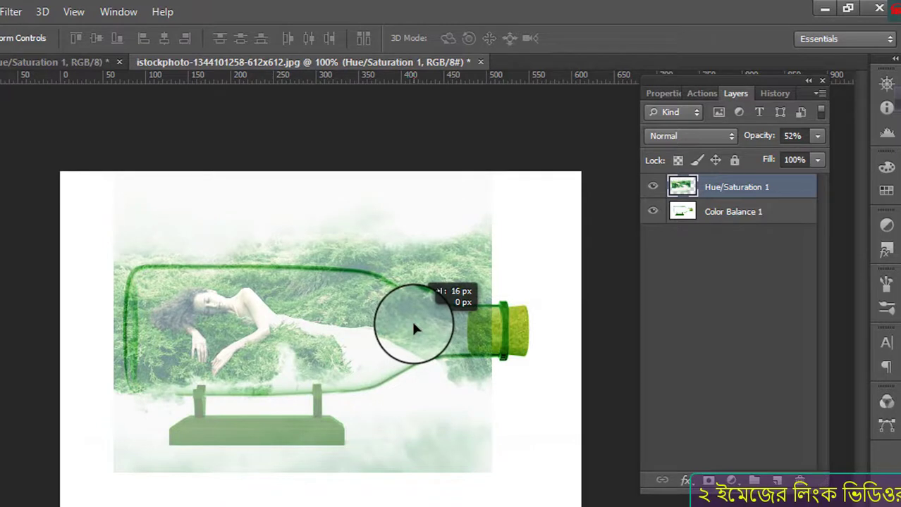
- Free Transform the woman layer to the bottle's size and lower its opacity to about 39%
{"action": "key", "text": "ctrl+t"}
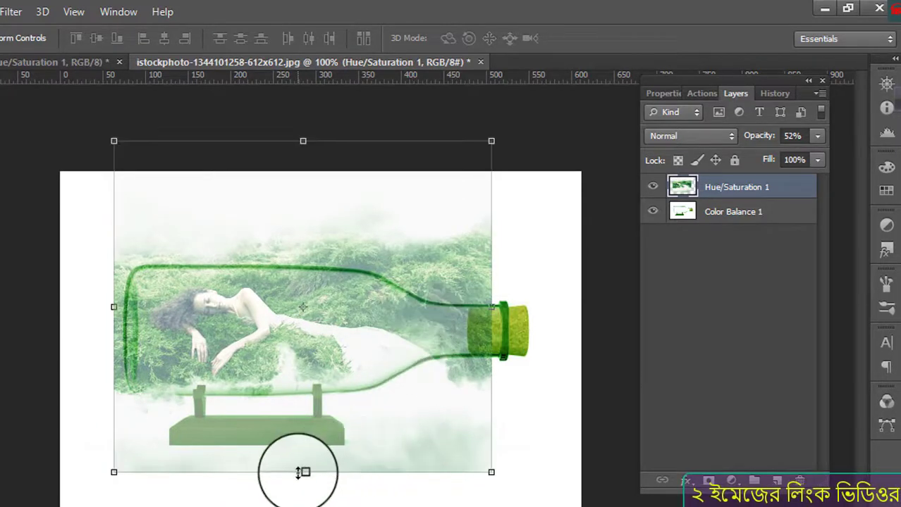
{"action": "left_click_drag", "start_coordinate": [302, 471], "coordinate": [303, 458]}
{"action": "left_click_drag", "start_coordinate": [291, 356], "coordinate": [294, 368]}
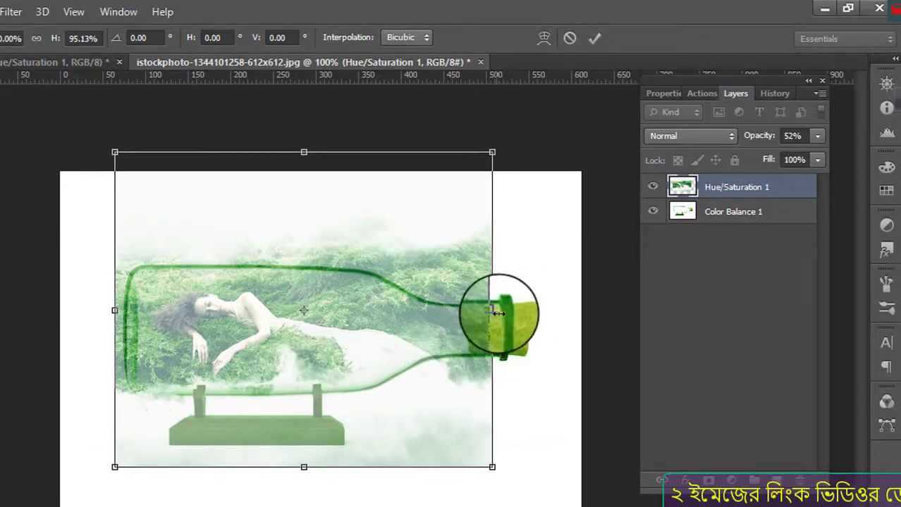
{"action": "left_click_drag", "start_coordinate": [497, 313], "coordinate": [516, 316]}
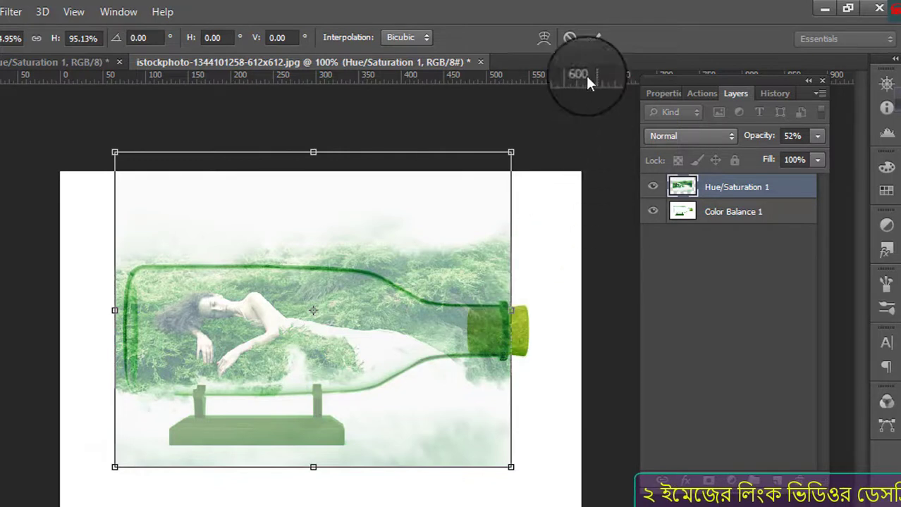
{"action": "left_click", "coordinate": [592, 39]}
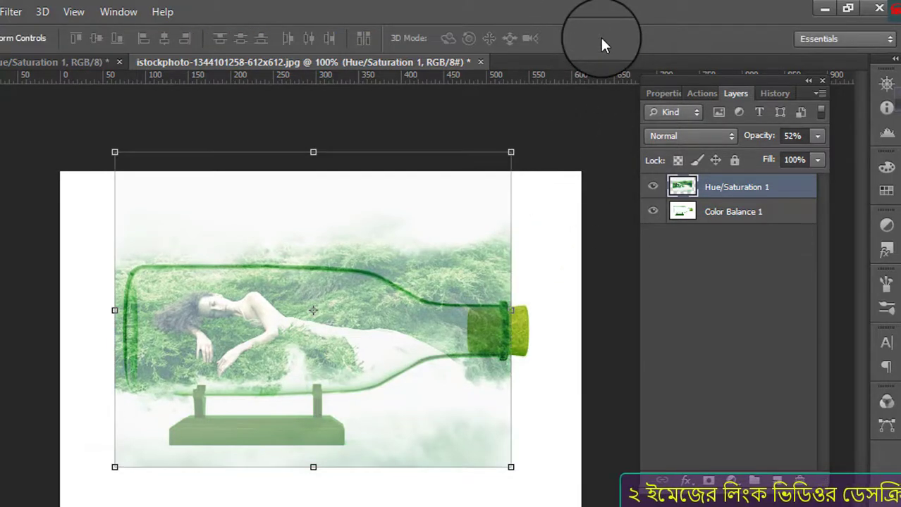
{"action": "left_click_drag", "start_coordinate": [819, 139], "coordinate": [775, 158]}
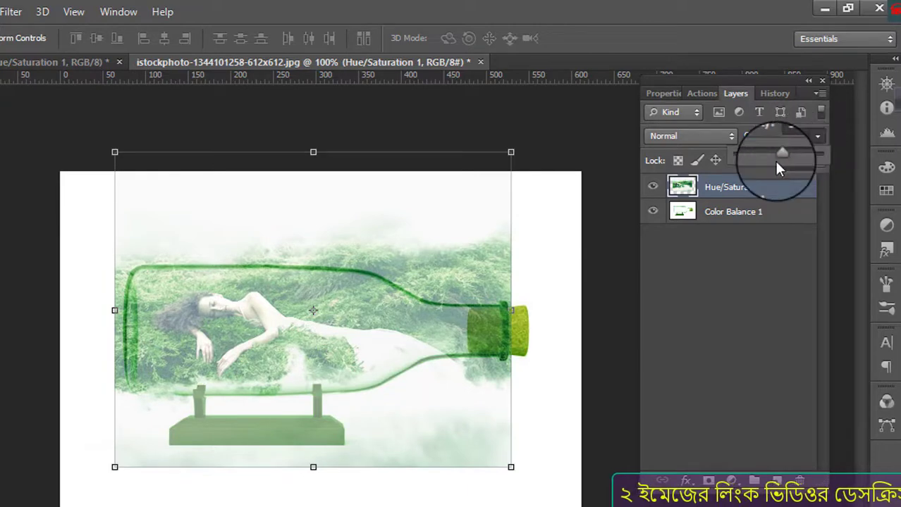
{"action": "left_click", "coordinate": [683, 212]}
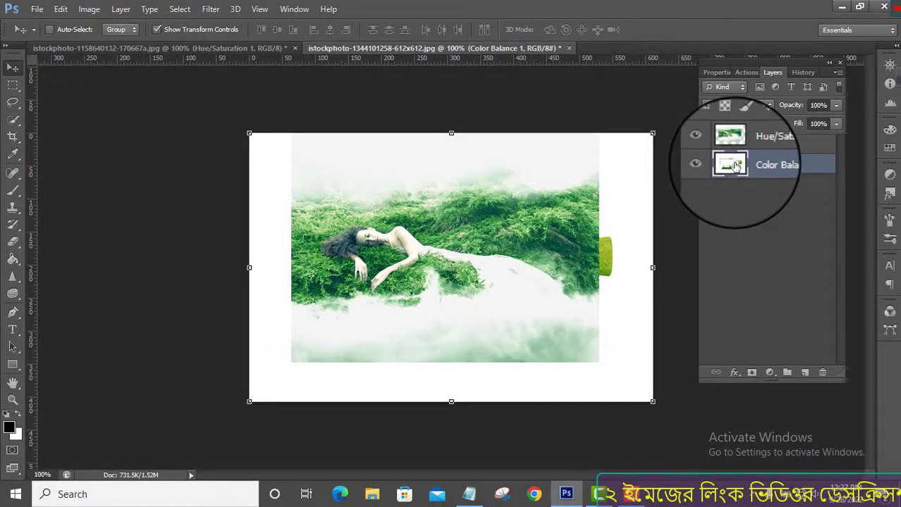
- Deselect, then hide the Hue/Saturation 1 woman layer, leaving the bottle layer selected
{"action": "left_click", "coordinate": [731, 136]}
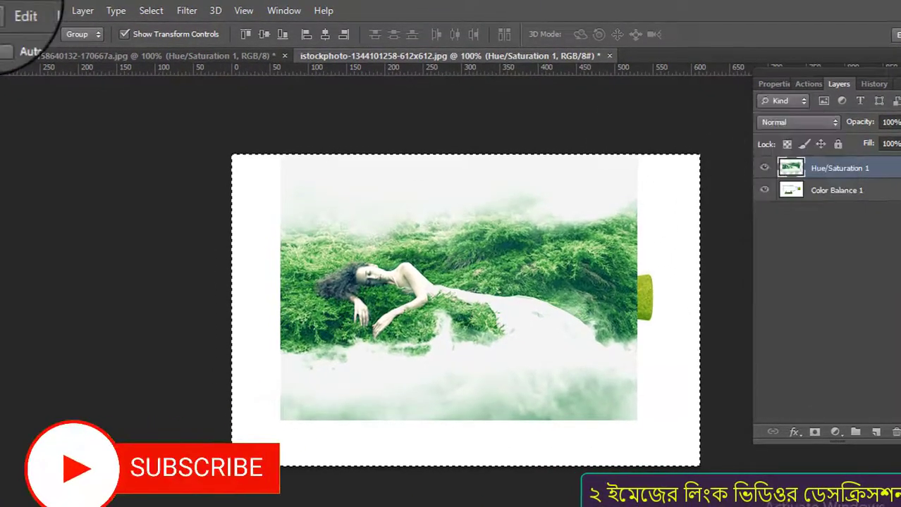
{"action": "left_click", "coordinate": [151, 10]}
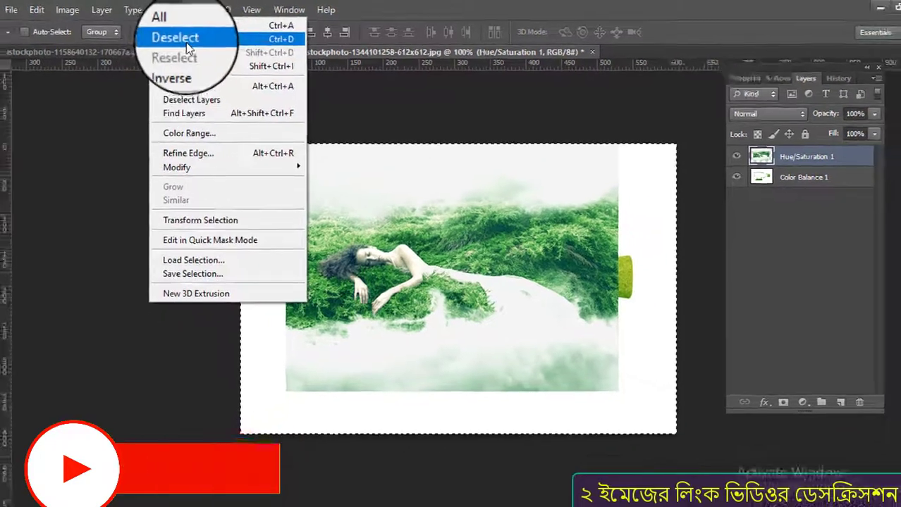
{"action": "left_click", "coordinate": [186, 42]}
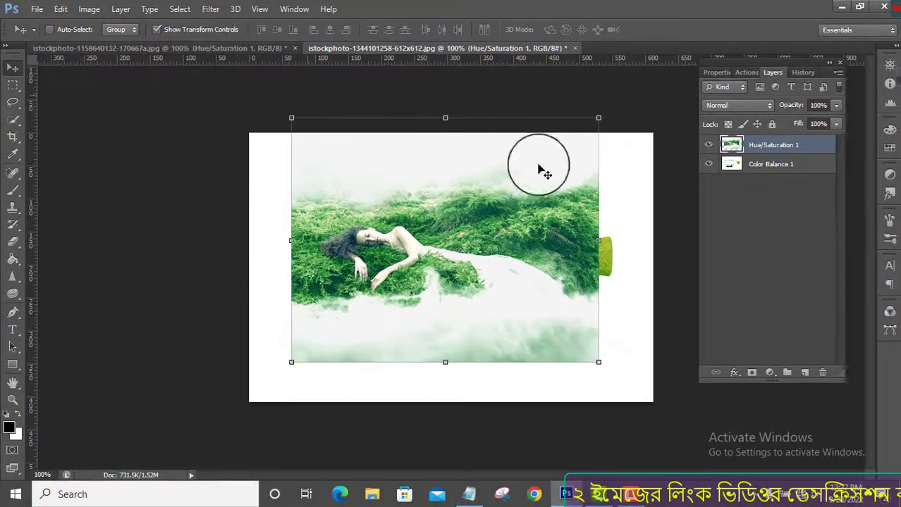
{"action": "left_click", "coordinate": [725, 163]}
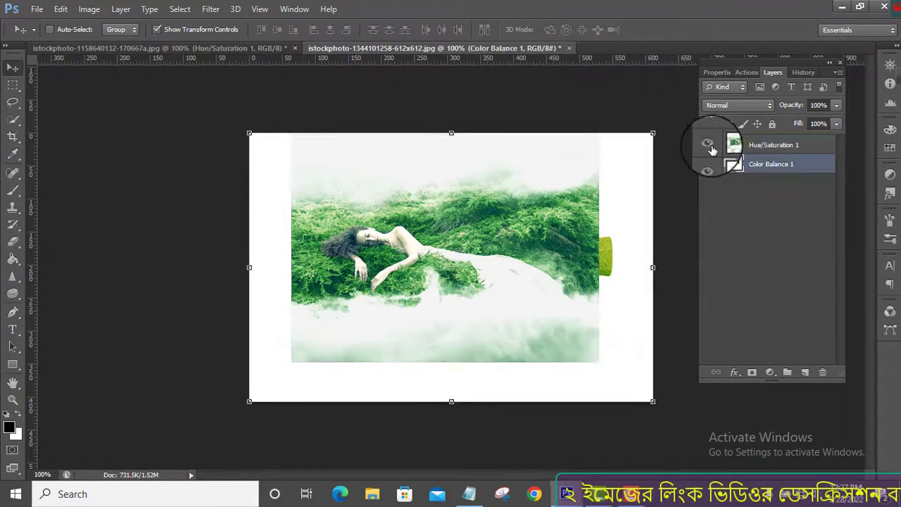
{"action": "left_click", "coordinate": [708, 145]}
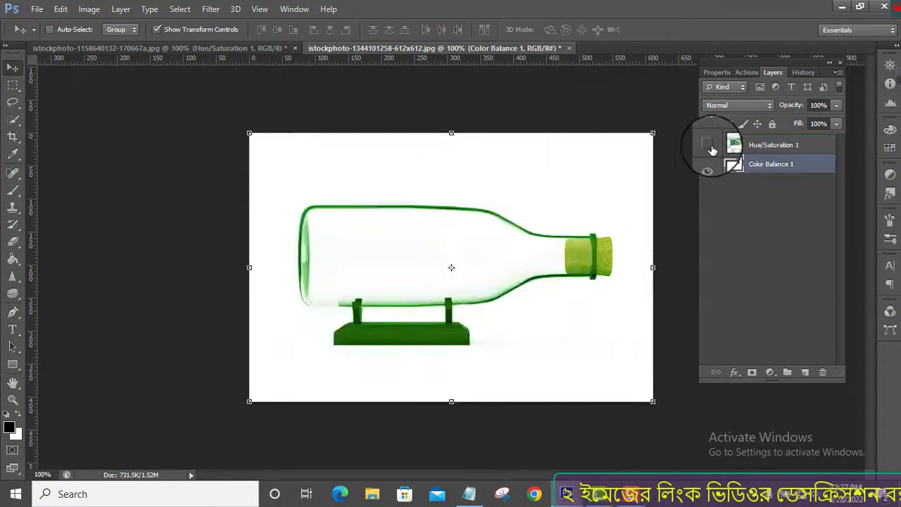
- Quick-select the bottle's glass interior and contract the selection by 5 px
{"action": "left_click", "coordinate": [13, 118]}
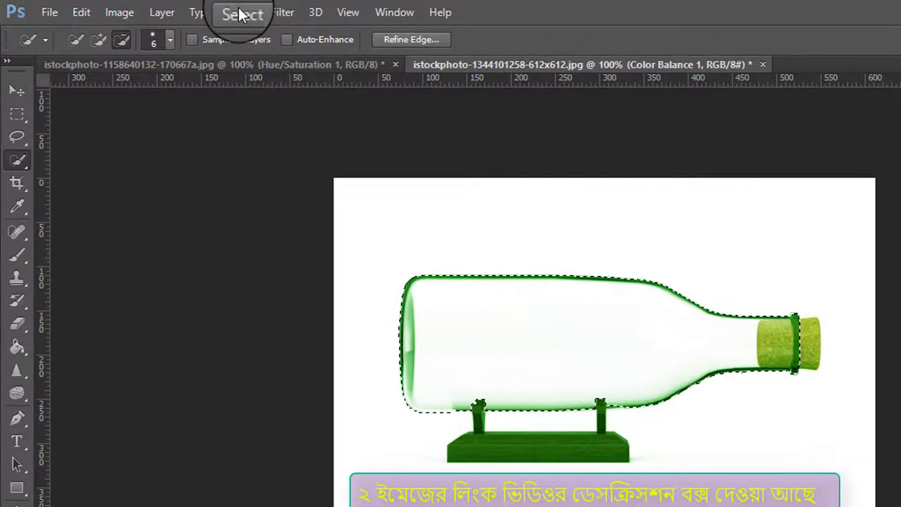
{"action": "left_click", "coordinate": [240, 14]}
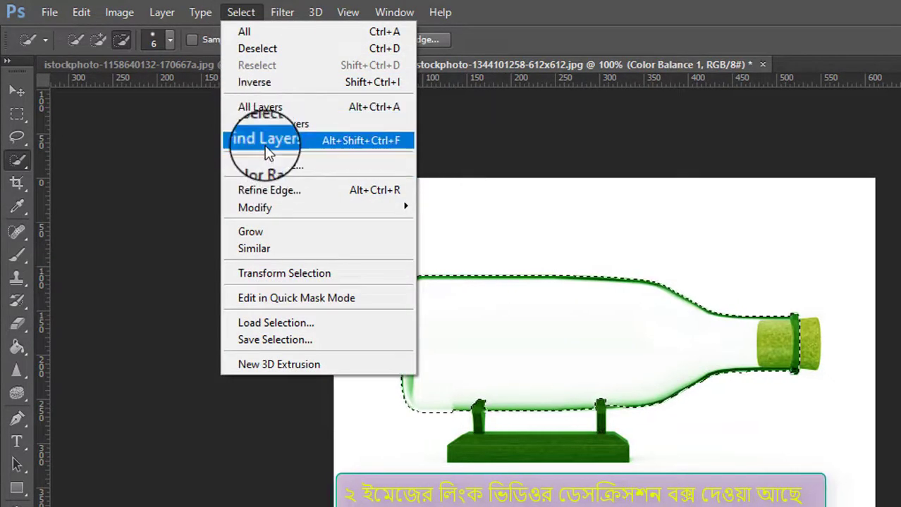
{"action": "mouse_move", "coordinate": [255, 208]}
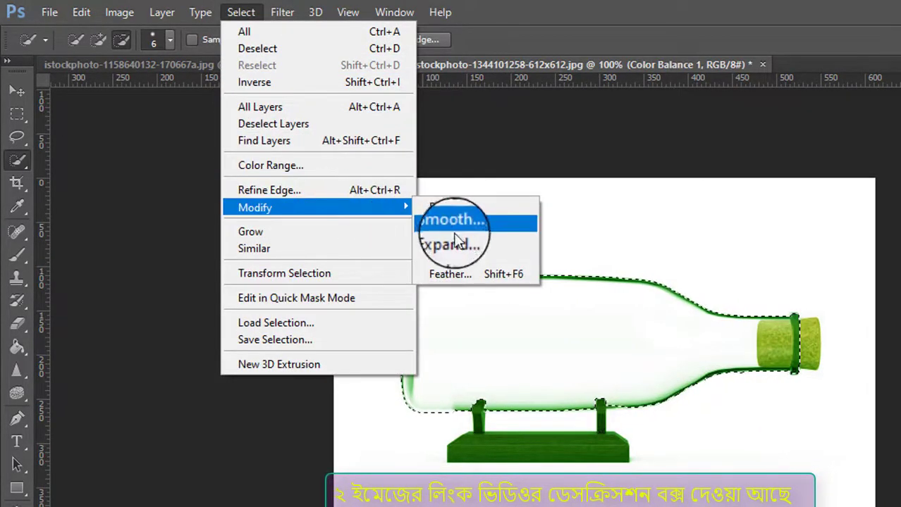
{"action": "left_click", "coordinate": [512, 259]}
{"action": "type", "text": "5"}
{"action": "left_click", "coordinate": [690, 224]}
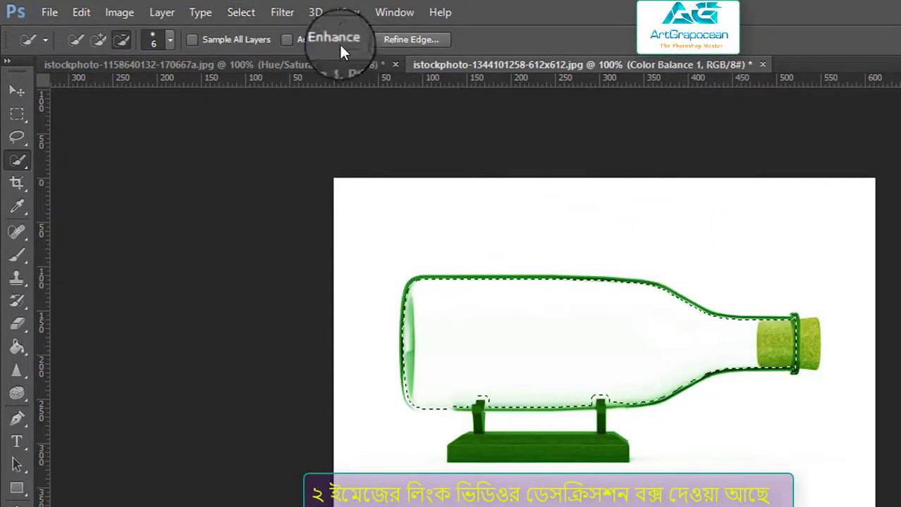
- Feather the bottle selection with a 20 px radius
{"action": "left_click", "coordinate": [245, 13]}
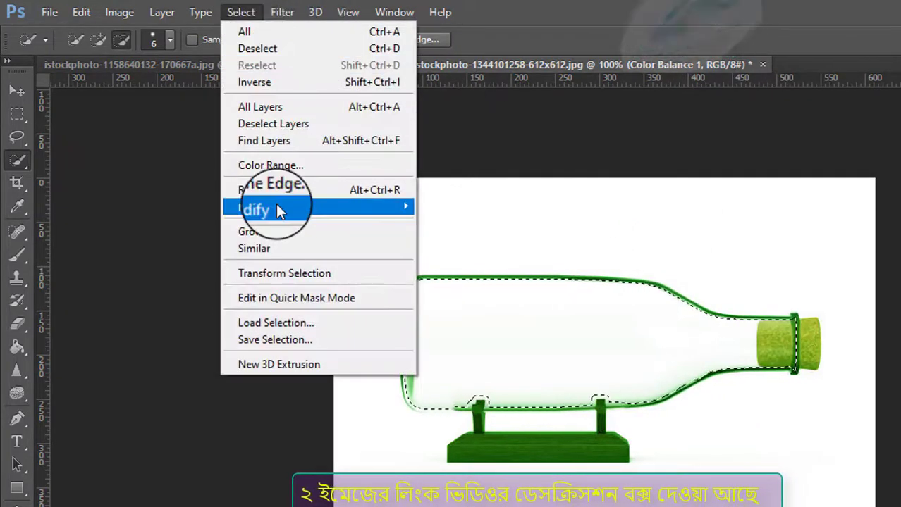
{"action": "mouse_move", "coordinate": [252, 206]}
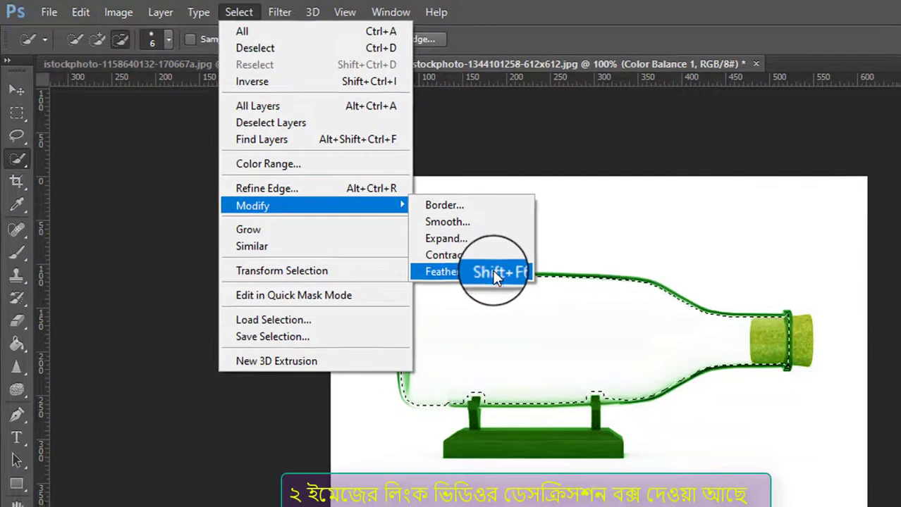
{"action": "left_click", "coordinate": [479, 275]}
{"action": "left_click", "coordinate": [518, 169]}
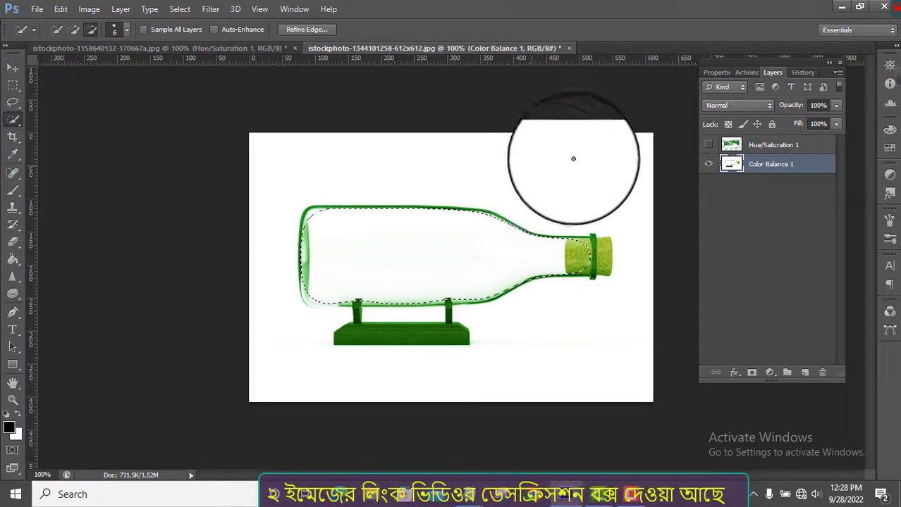
{"action": "left_click", "coordinate": [750, 150]}
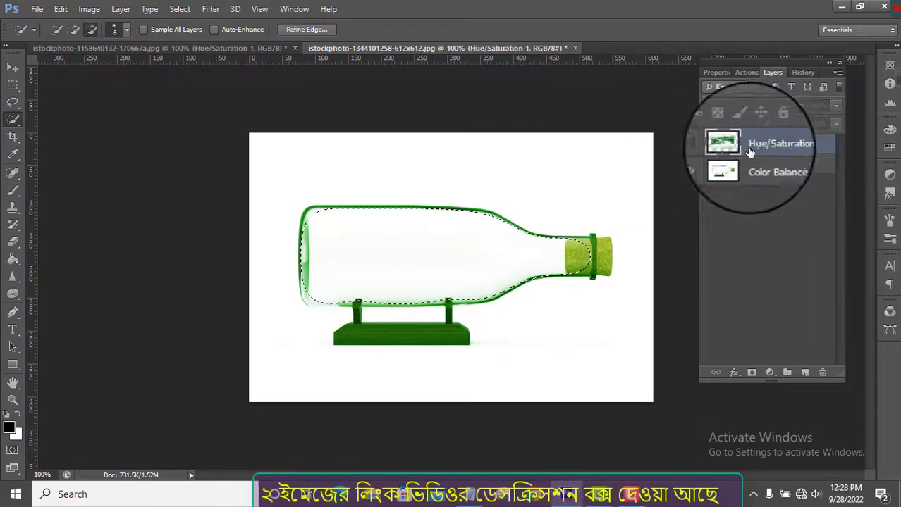
- Show the Hue/Saturation 1 layer again and give it a layer mask from the bottle selection
{"action": "left_click", "coordinate": [709, 146]}
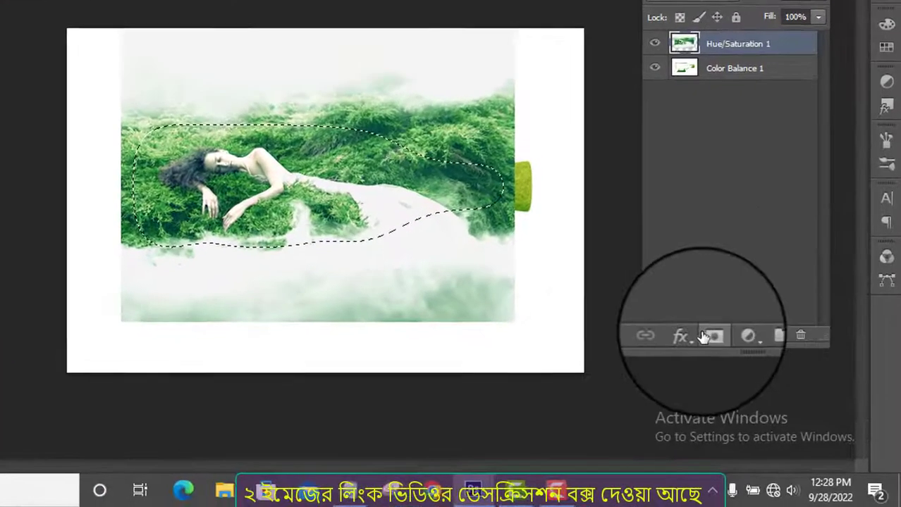
{"action": "left_click", "coordinate": [710, 336]}
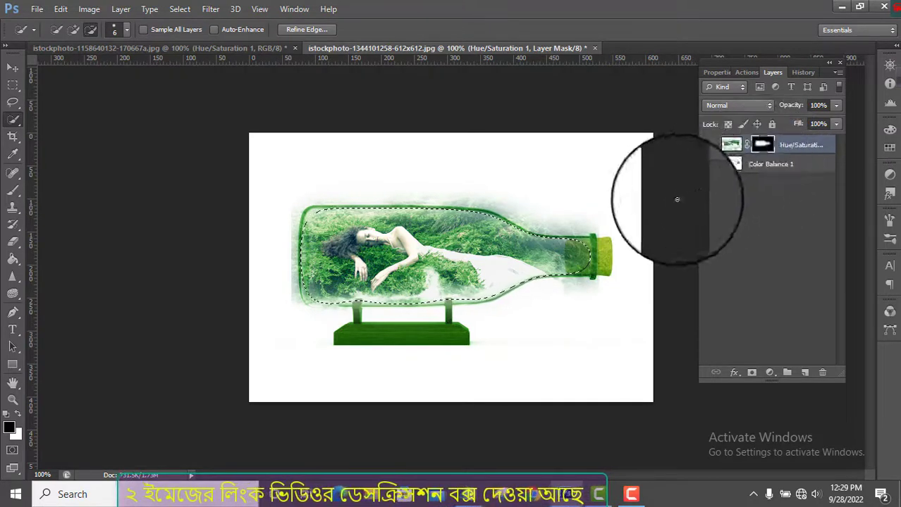
{"action": "left_click", "coordinate": [733, 163]}
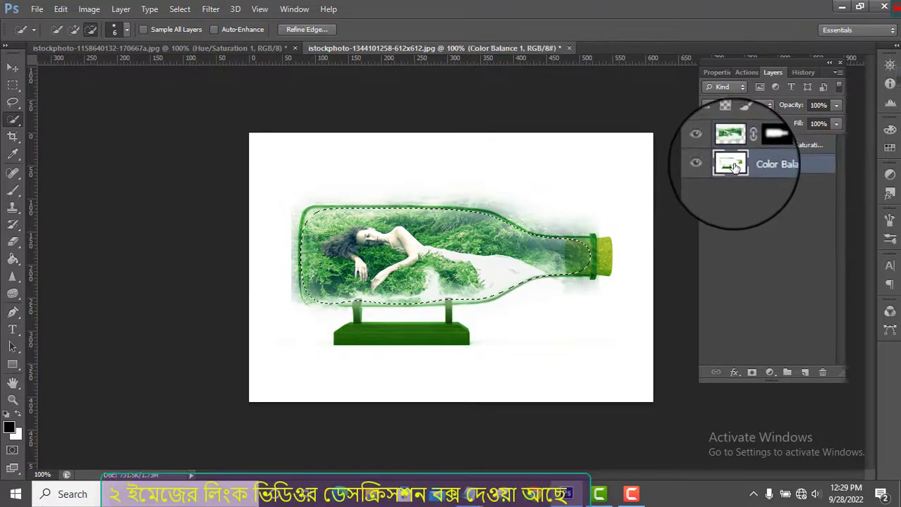
{"action": "left_click", "coordinate": [765, 145]}
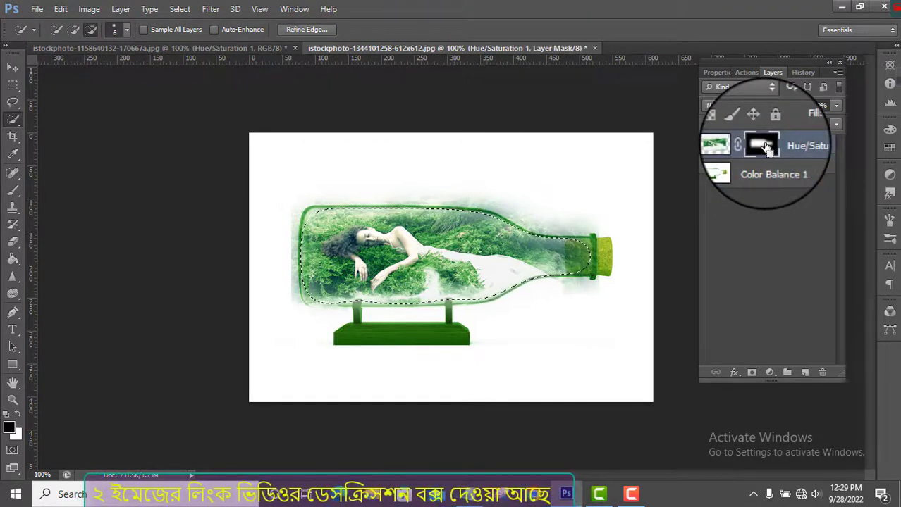
- Quick-select the whole bottle shape and invert the selection
{"action": "left_click", "coordinate": [740, 164]}
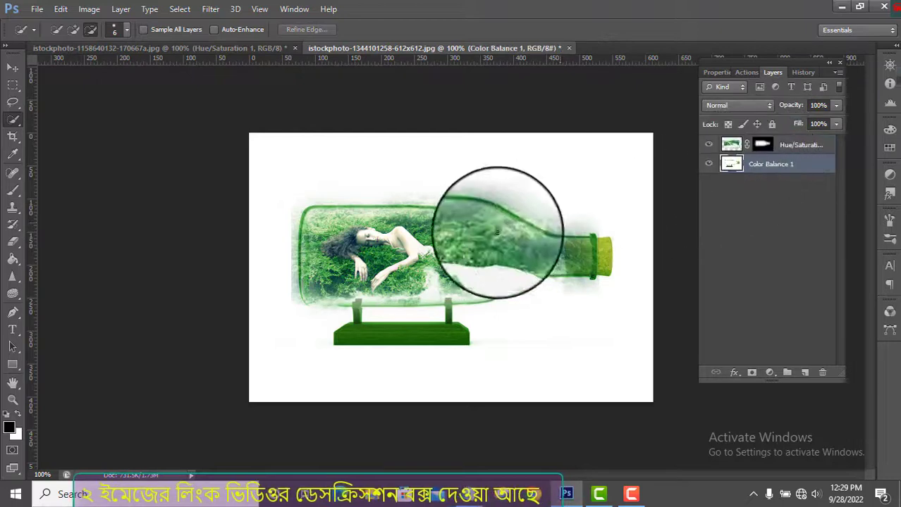
{"action": "mouse_move", "coordinate": [315, 204]}
{"action": "left_mouse_down"}
{"action": "mouse_move", "coordinate": [415, 266]}
{"action": "mouse_move", "coordinate": [583, 256]}
{"action": "left_mouse_up"}
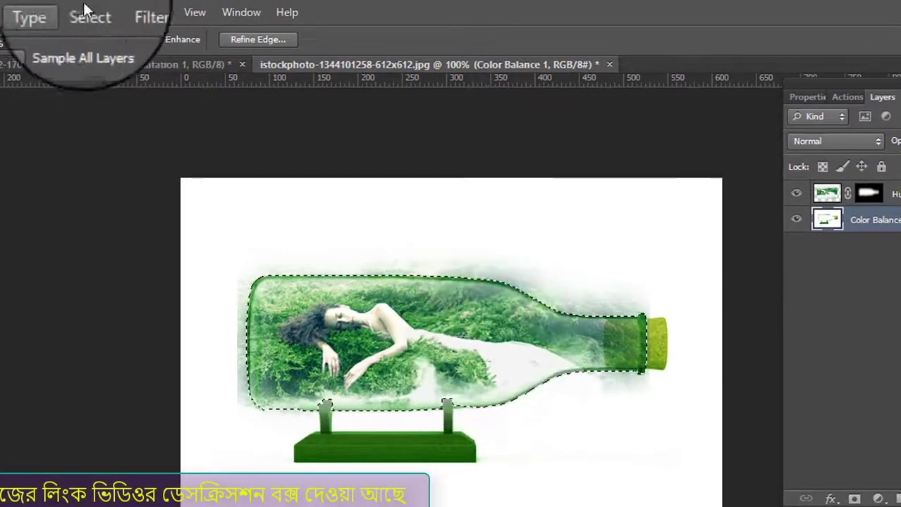
{"action": "left_click", "coordinate": [83, 8]}
{"action": "left_click", "coordinate": [111, 85]}
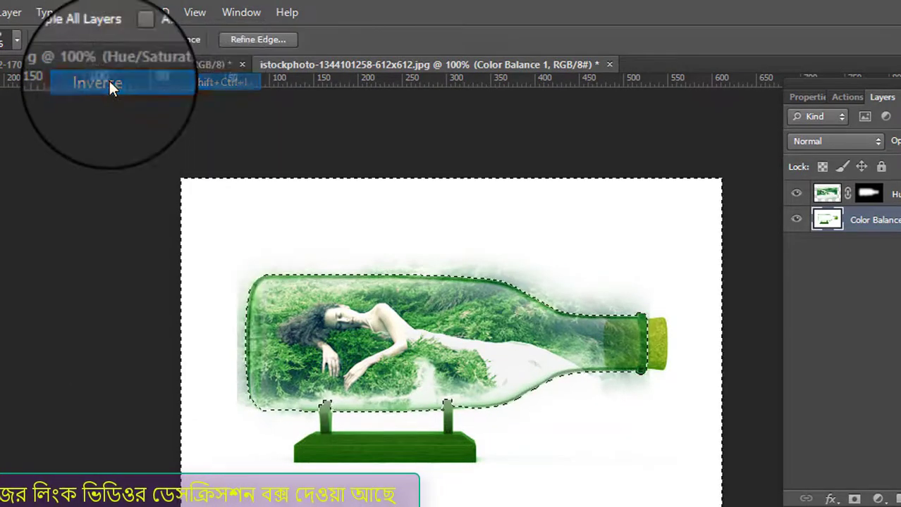
- Paint the Hue/Saturation 1 mask to reveal grass in the bottle neck, then deselect
{"action": "left_click", "coordinate": [731, 144]}
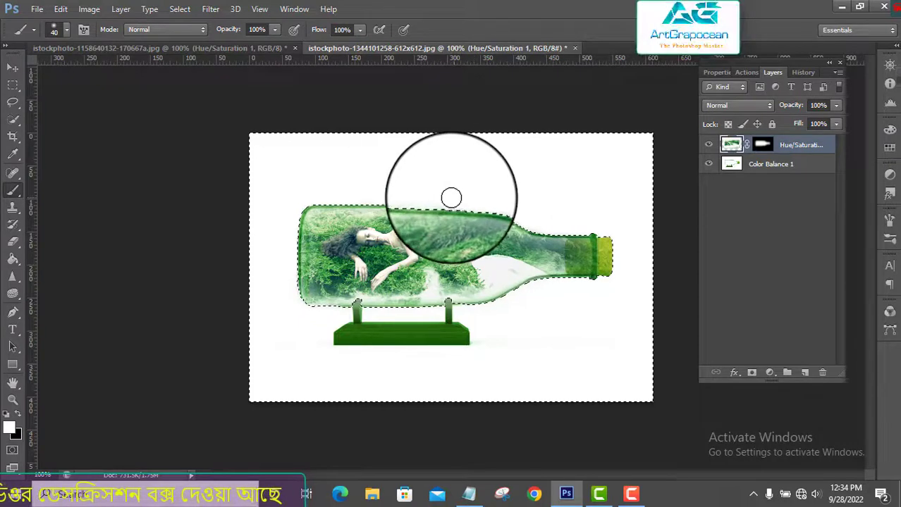
{"action": "left_click_drag", "start_coordinate": [451, 195], "coordinate": [549, 216]}
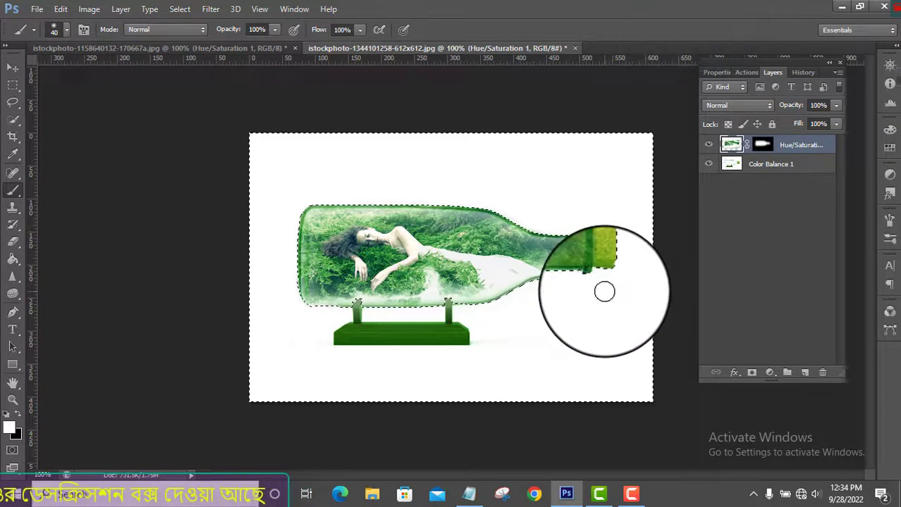
{"action": "left_click", "coordinate": [187, 19]}
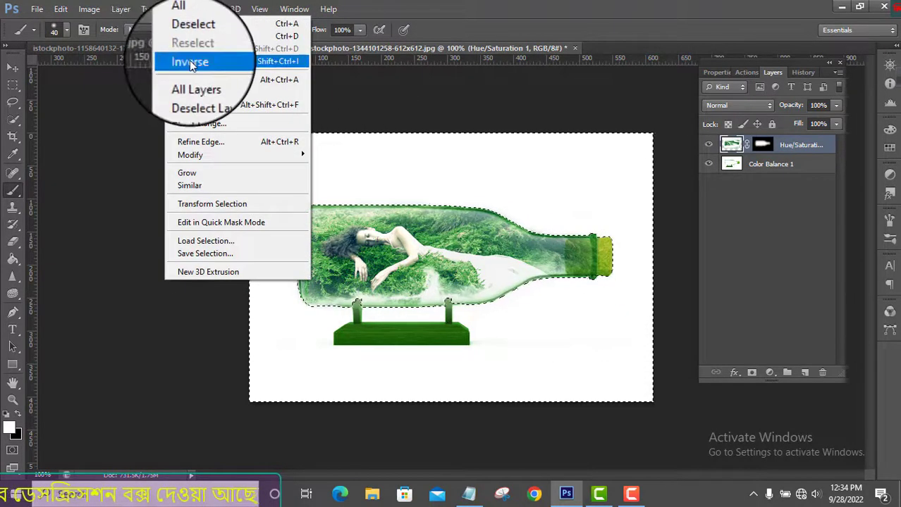
{"action": "left_click", "coordinate": [192, 36]}
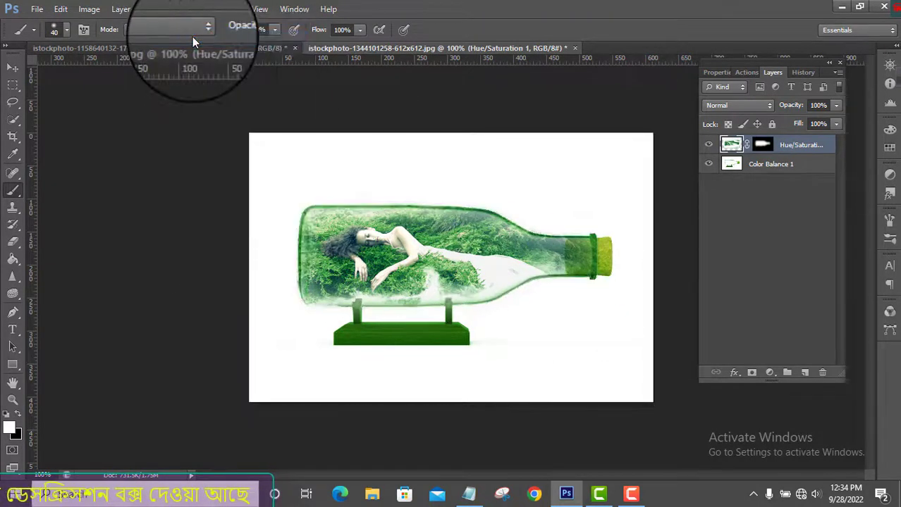
- Draw a 455 × 181 px rectangle over the bottle and enter fill colour 19a25d
{"action": "left_click", "coordinate": [12, 365]}
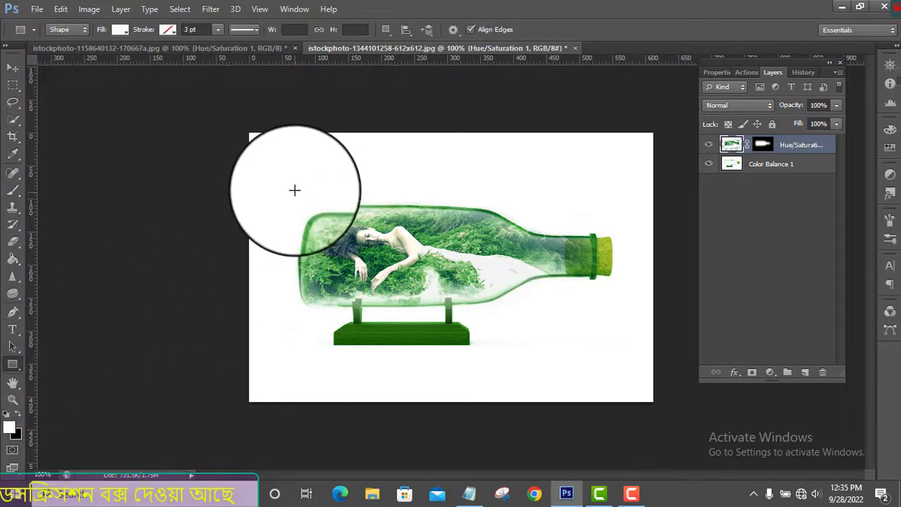
{"action": "mouse_move", "coordinate": [294, 190]}
{"action": "left_mouse_down"}
{"action": "mouse_move", "coordinate": [378, 305]}
{"action": "mouse_move", "coordinate": [629, 294]}
{"action": "mouse_move", "coordinate": [626, 308]}
{"action": "mouse_move", "coordinate": [595, 308]}
{"action": "left_mouse_up"}
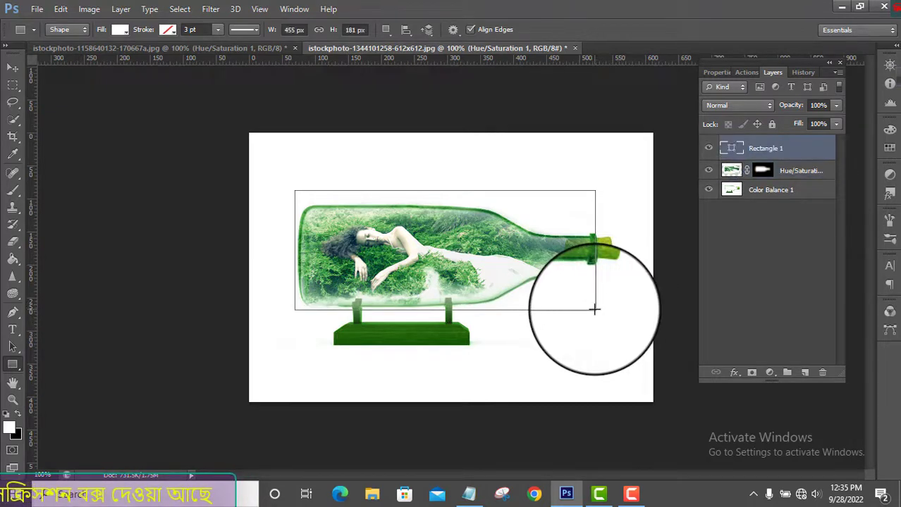
{"action": "double_click", "coordinate": [733, 150]}
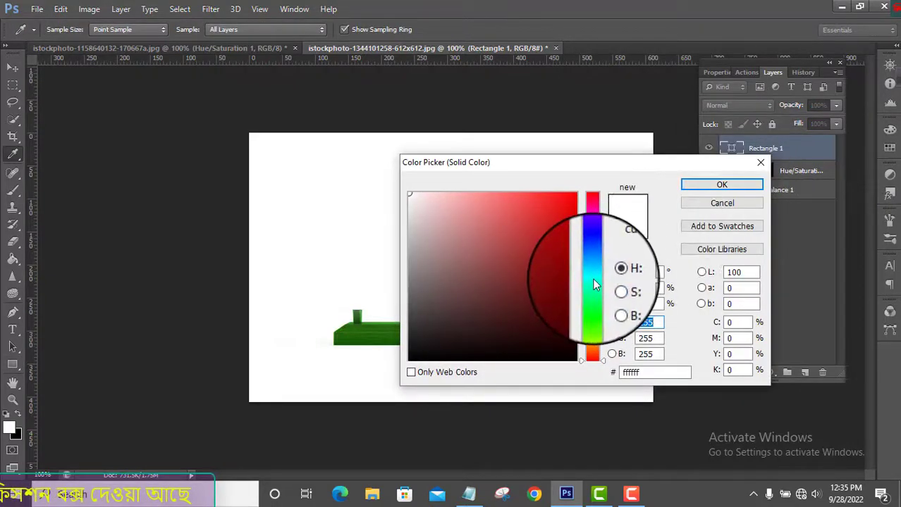
{"action": "left_click_drag", "start_coordinate": [654, 373], "coordinate": [613, 374]}
{"action": "type", "text": "19"}
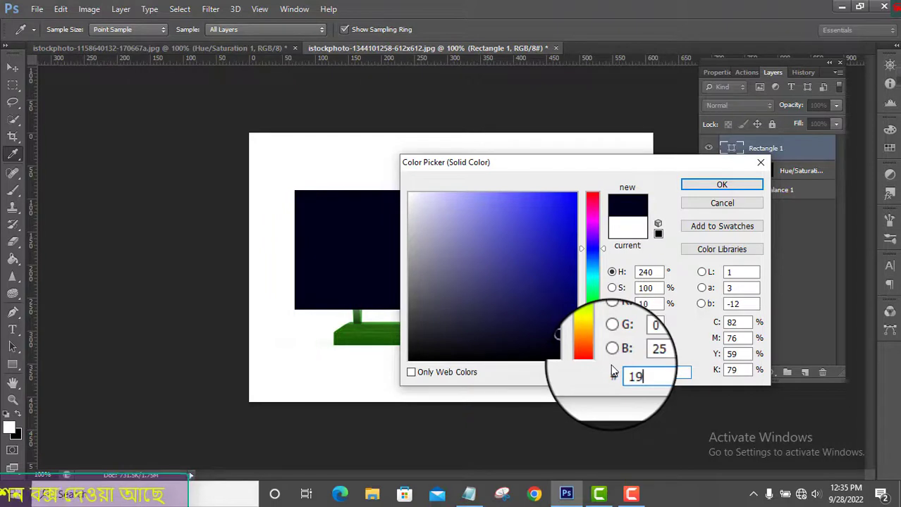
{"action": "type", "text": "a"}
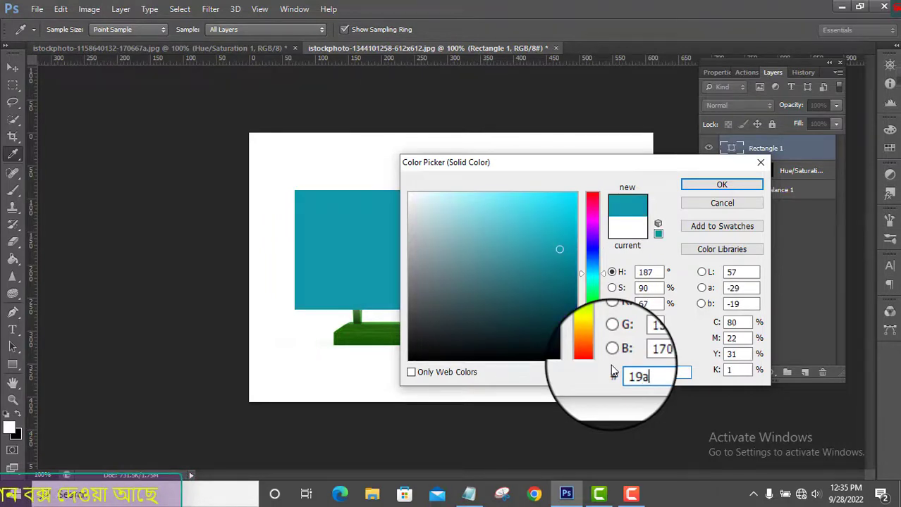
{"action": "type", "text": "25"}
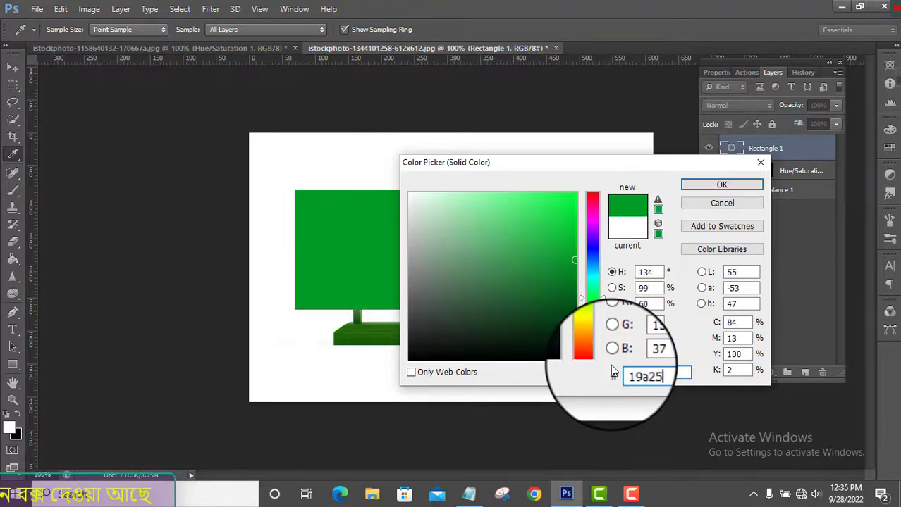
{"action": "type", "text": "d"}
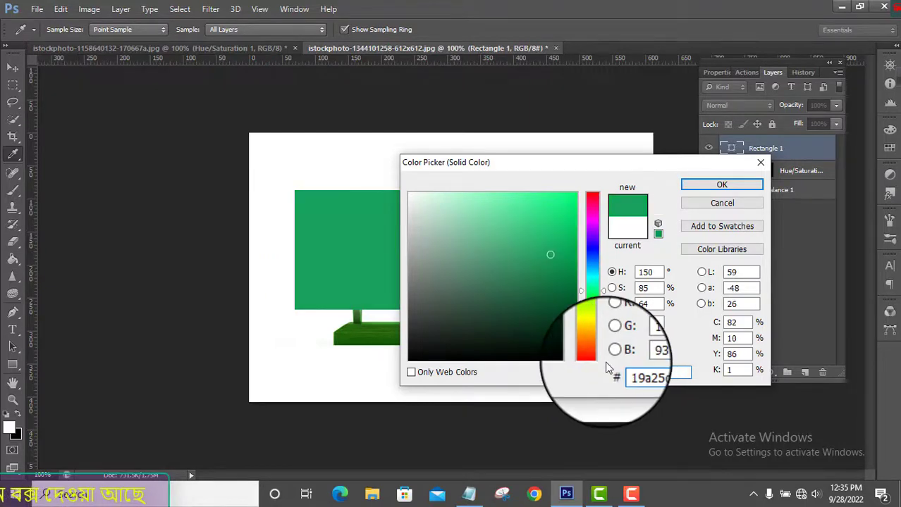
- Confirm the 19a25d fill and lower Rectangle 1's opacity to 27%
{"action": "left_click", "coordinate": [735, 183]}
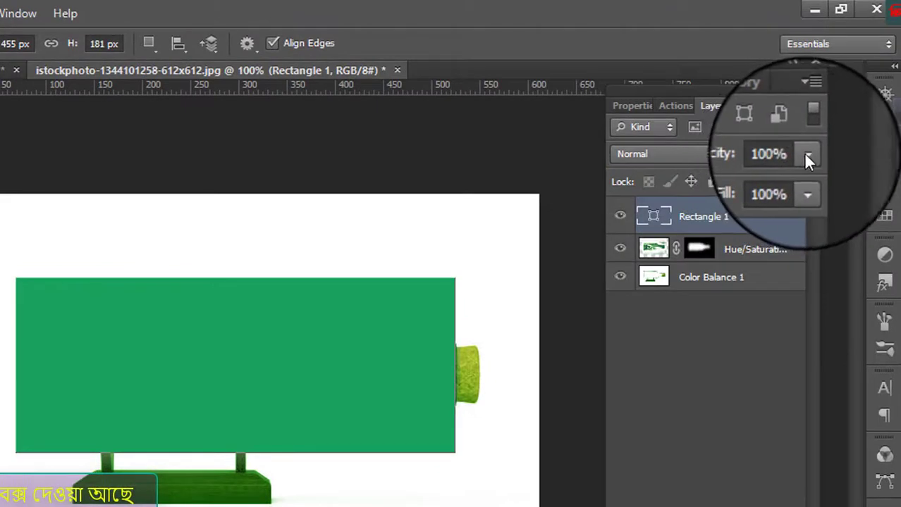
{"action": "left_click", "coordinate": [804, 153]}
{"action": "left_click", "coordinate": [754, 177]}
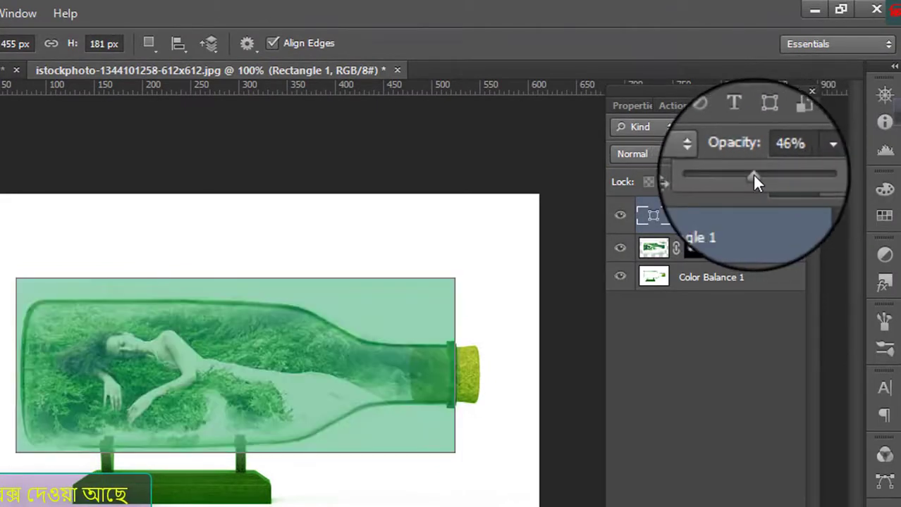
{"action": "left_click_drag", "start_coordinate": [752, 176], "coordinate": [733, 177]}
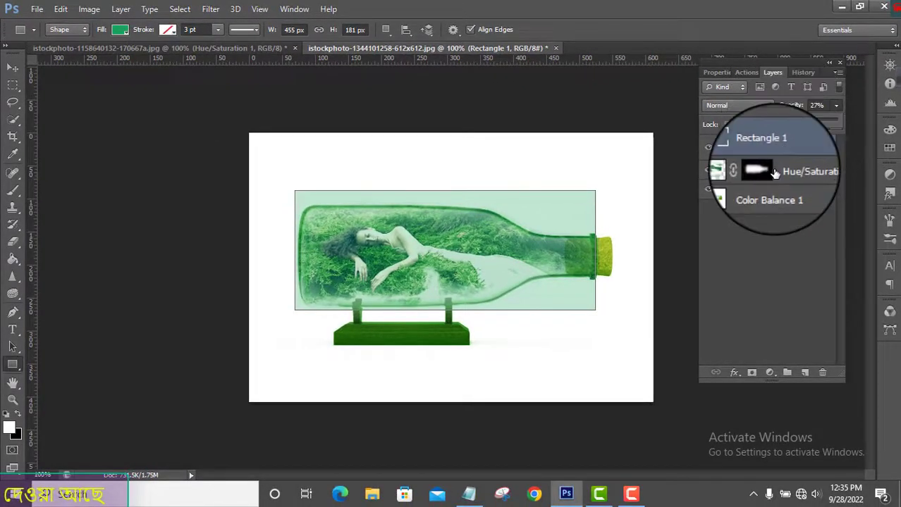
- Load the bottle selection from the Hue/Saturation mask and add a layer mask to Rectangle 1
{"action": "left_click", "coordinate": [761, 172]}
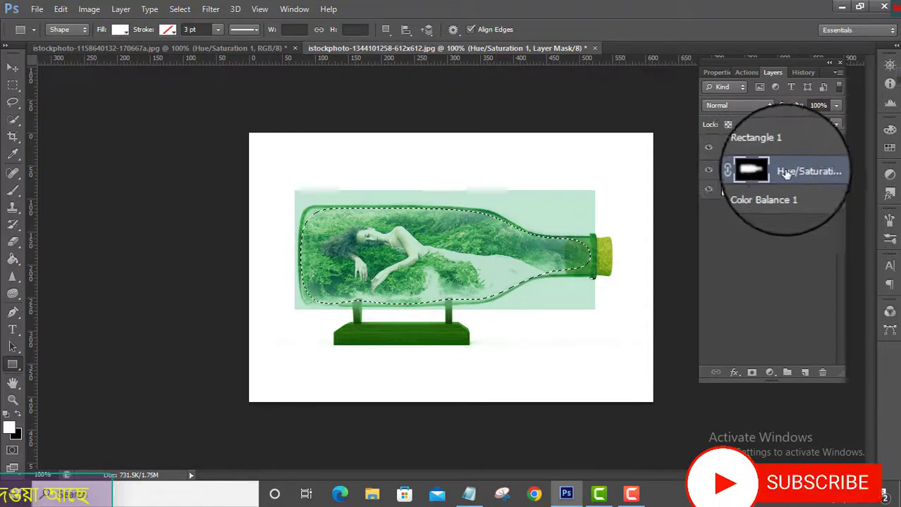
{"action": "left_click", "coordinate": [769, 155]}
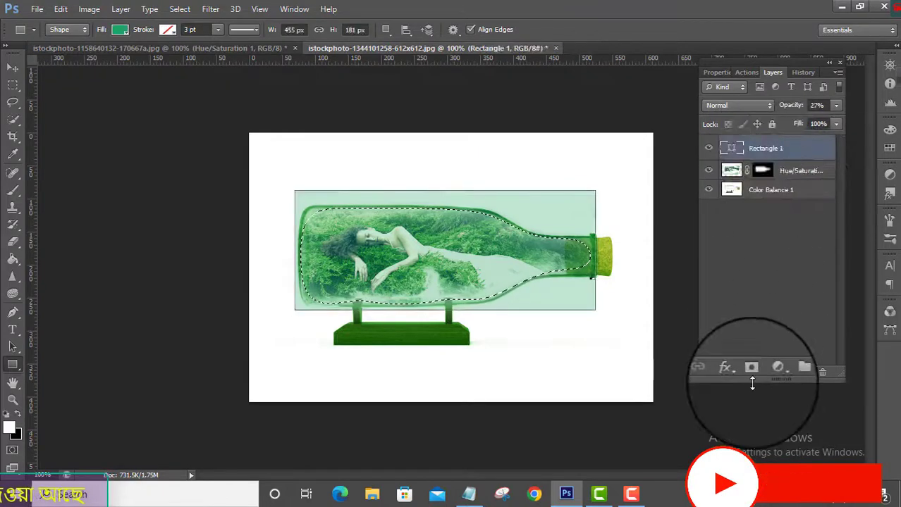
{"action": "left_click", "coordinate": [751, 373]}
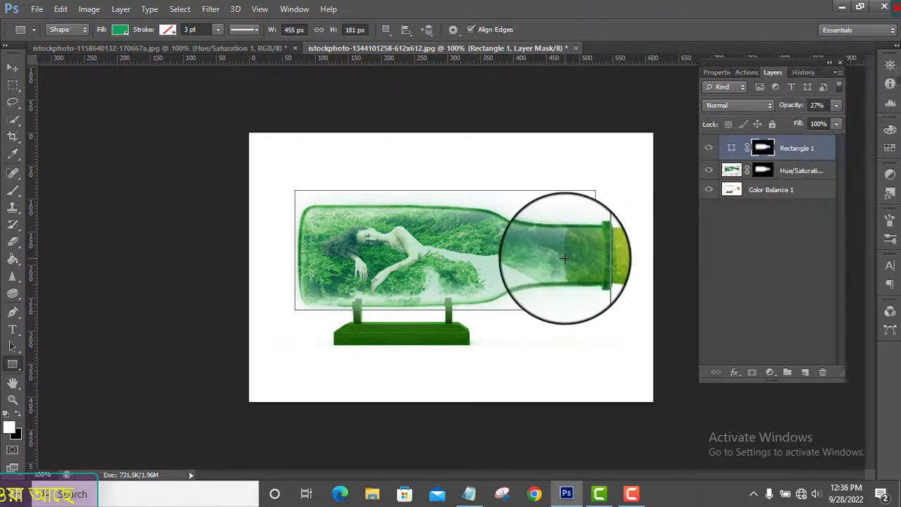
- Take the Brush, target Rectangle 1's mask, and set black as the painting colour
{"action": "key", "text": "alt+bracketleft"}
{"action": "key", "text": "b"}
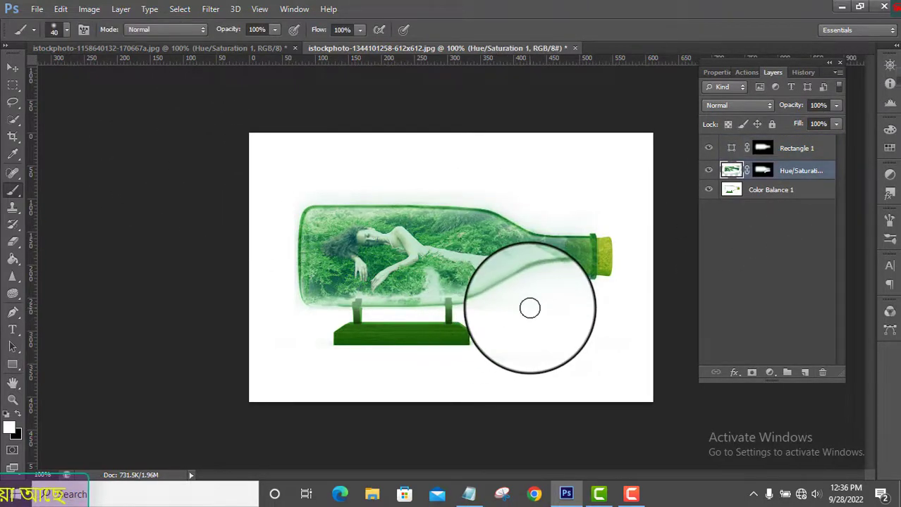
{"action": "left_click", "coordinate": [762, 148]}
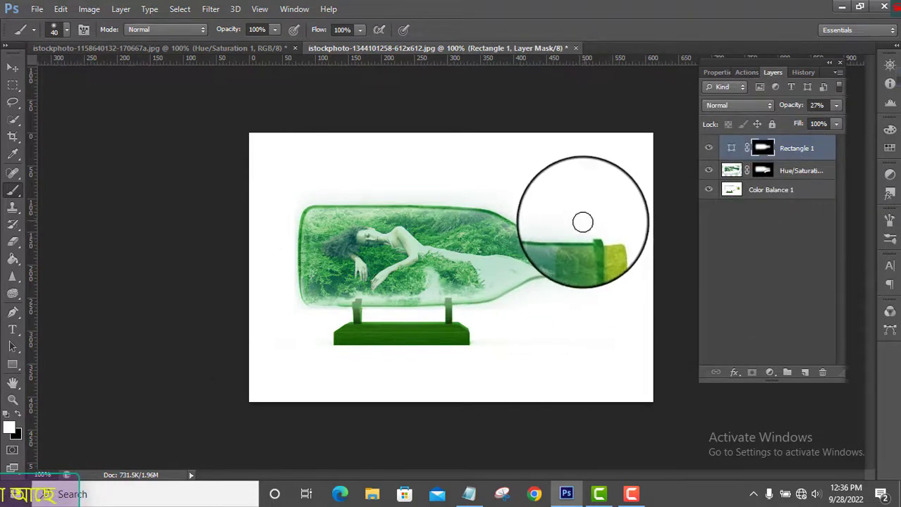
{"action": "left_click", "coordinate": [18, 416]}
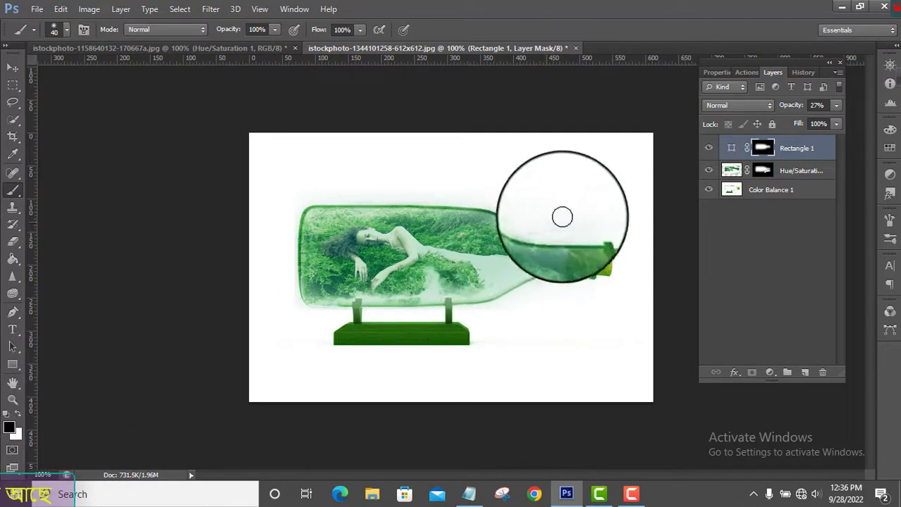
- Paint black over the bottle neck on Rectangle 1's mask, then on the Hue/Saturation mask
{"action": "mouse_move", "coordinate": [569, 229]}
{"action": "left_mouse_down"}
{"action": "mouse_move", "coordinate": [446, 193]}
{"action": "mouse_move", "coordinate": [293, 201]}
{"action": "mouse_move", "coordinate": [342, 193]}
{"action": "mouse_move", "coordinate": [442, 195]}
{"action": "mouse_move", "coordinate": [253, 239]}
{"action": "mouse_move", "coordinate": [295, 205]}
{"action": "mouse_move", "coordinate": [285, 271]}
{"action": "mouse_move", "coordinate": [290, 243]}
{"action": "mouse_move", "coordinate": [280, 260]}
{"action": "mouse_move", "coordinate": [292, 300]}
{"action": "mouse_move", "coordinate": [285, 280]}
{"action": "mouse_move", "coordinate": [283, 294]}
{"action": "mouse_move", "coordinate": [297, 315]}
{"action": "mouse_move", "coordinate": [308, 316]}
{"action": "mouse_move", "coordinate": [290, 305]}
{"action": "mouse_move", "coordinate": [361, 346]}
{"action": "mouse_move", "coordinate": [611, 316]}
{"action": "mouse_move", "coordinate": [561, 291]}
{"action": "mouse_move", "coordinate": [479, 316]}
{"action": "mouse_move", "coordinate": [597, 287]}
{"action": "mouse_move", "coordinate": [457, 316]}
{"action": "mouse_move", "coordinate": [366, 315]}
{"action": "mouse_move", "coordinate": [464, 311]}
{"action": "mouse_move", "coordinate": [469, 319]}
{"action": "mouse_move", "coordinate": [604, 285]}
{"action": "left_mouse_up"}
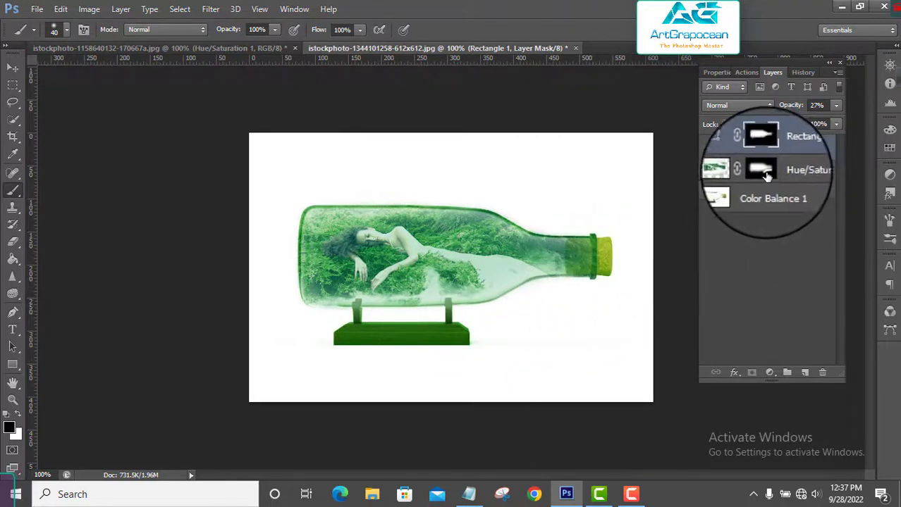
{"action": "left_click", "coordinate": [730, 171]}
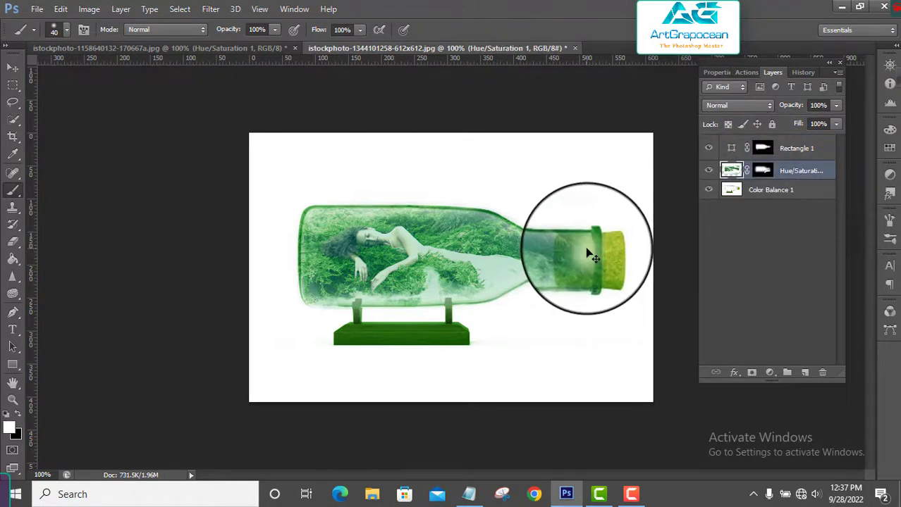
{"action": "left_click", "coordinate": [762, 170]}
{"action": "key", "text": "x"}
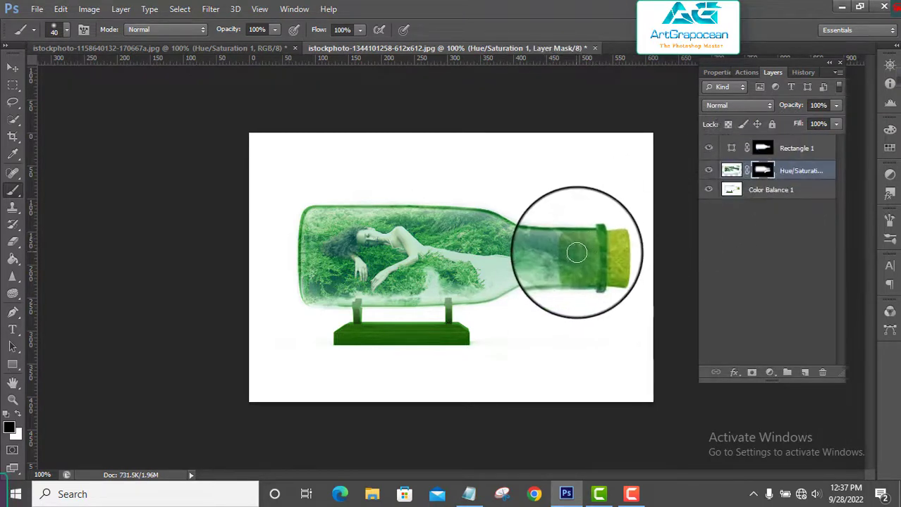
{"action": "left_click_drag", "start_coordinate": [576, 252], "coordinate": [576, 252]}
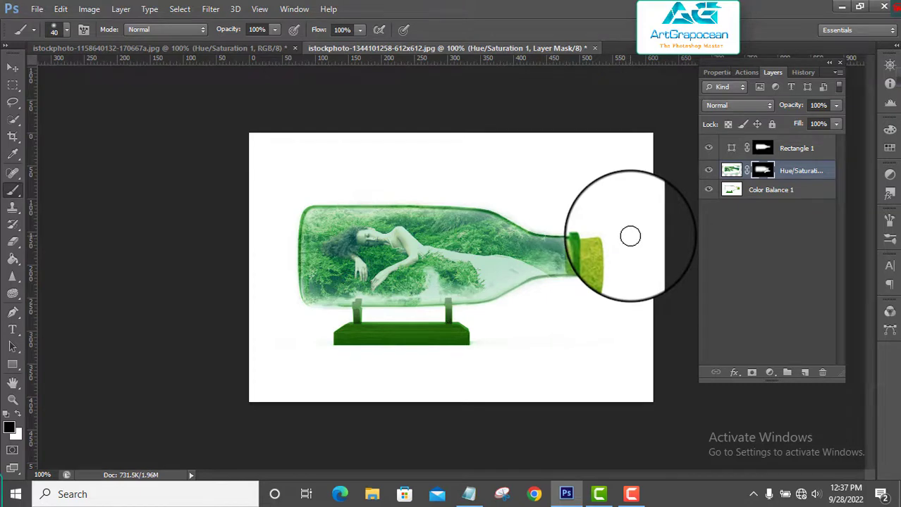
- Save the layered composite as hh.psd in Downloads, declining to replace the existing file
{"action": "left_click", "coordinate": [37, 10]}
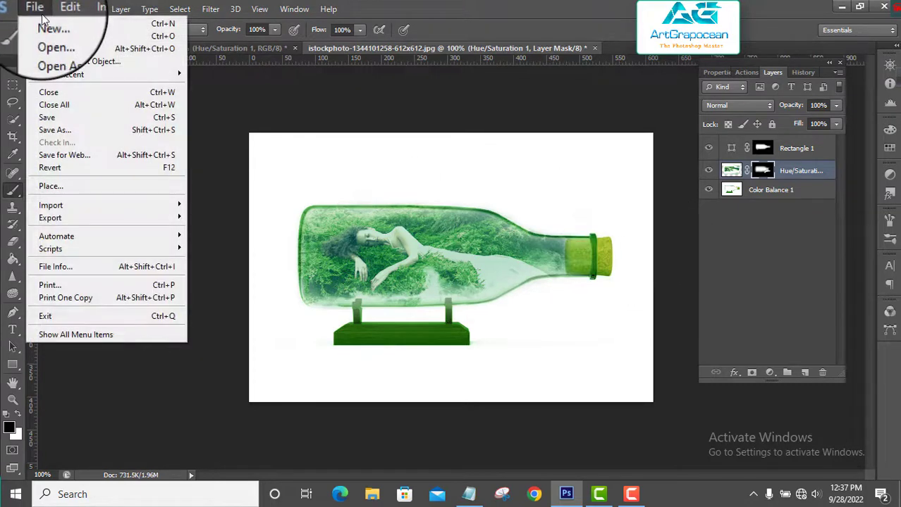
{"action": "left_click", "coordinate": [75, 116]}
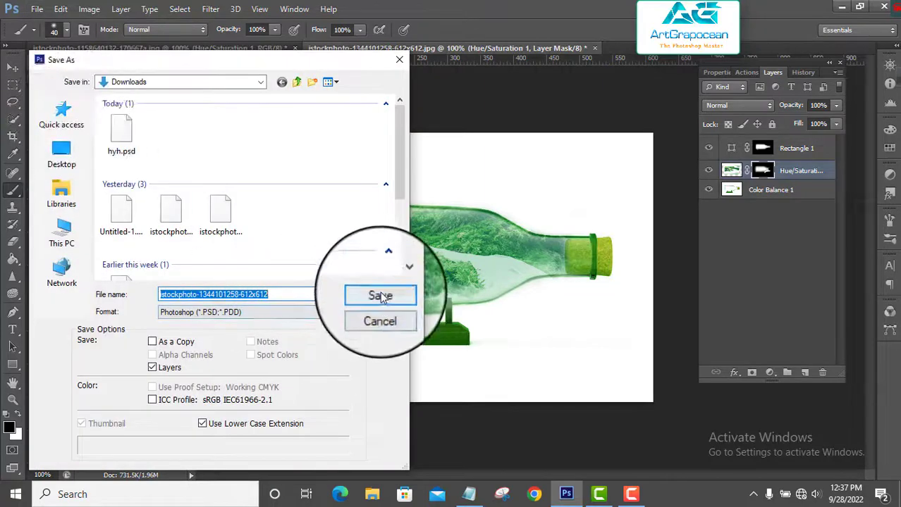
{"action": "left_click", "coordinate": [380, 295]}
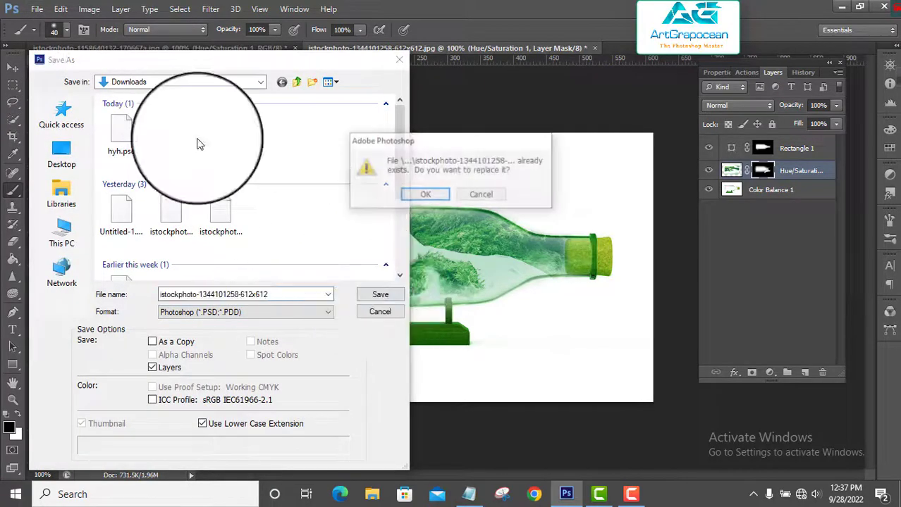
{"action": "left_click", "coordinate": [481, 195]}
{"action": "type", "text": "h"}
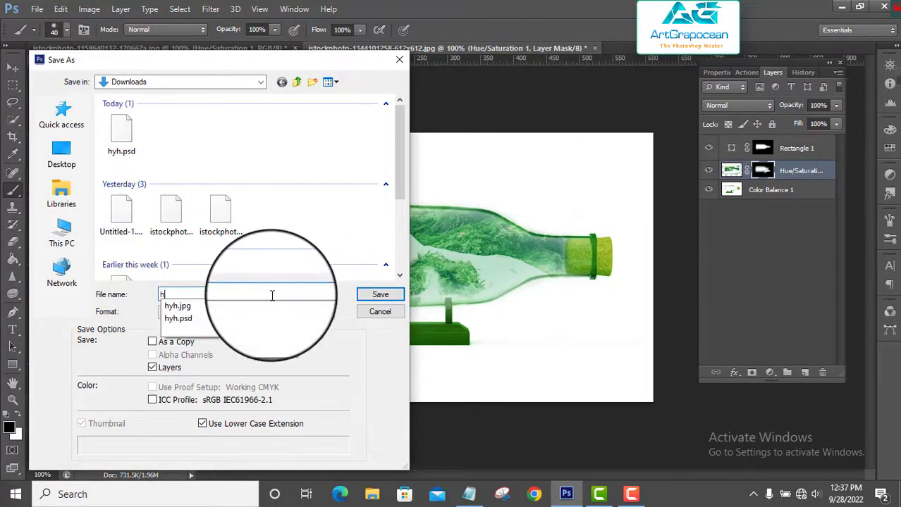
{"action": "type", "text": "h"}
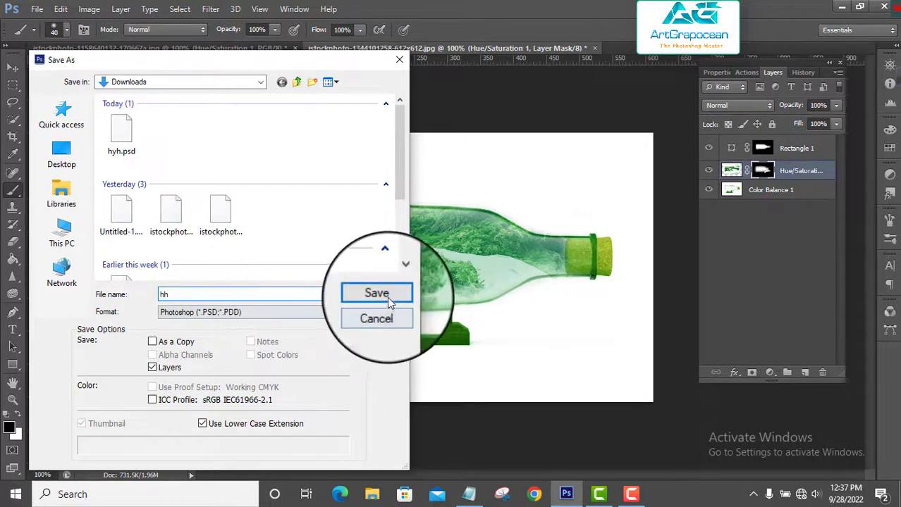
{"action": "left_click", "coordinate": [380, 295]}
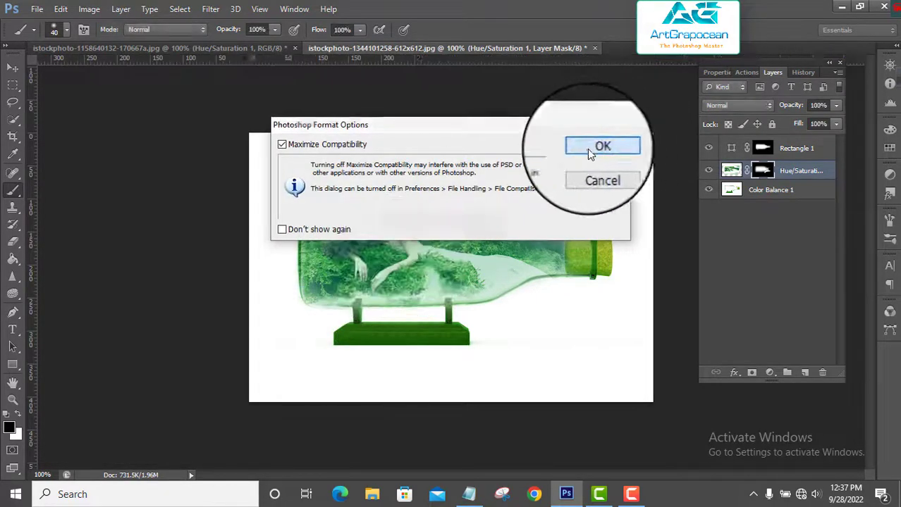
{"action": "left_click", "coordinate": [589, 149]}
{"action": "left_click", "coordinate": [36, 9]}
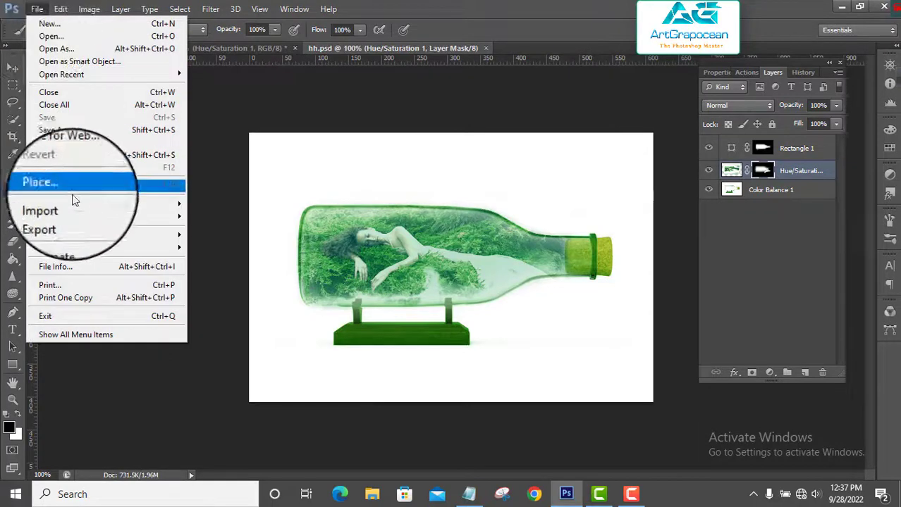
- Save a JPEG copy named hh.jpg at quality 5, then close hh.psd
{"action": "left_click", "coordinate": [65, 130]}
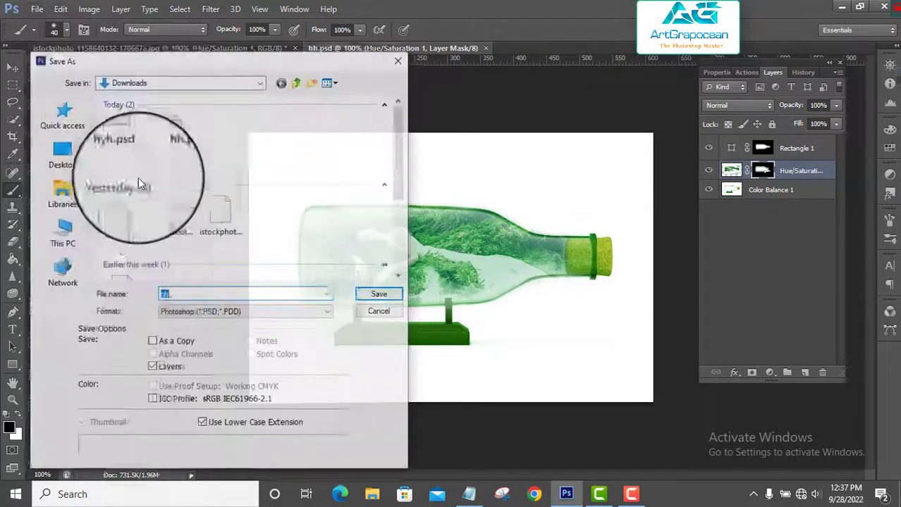
{"action": "left_click", "coordinate": [253, 313]}
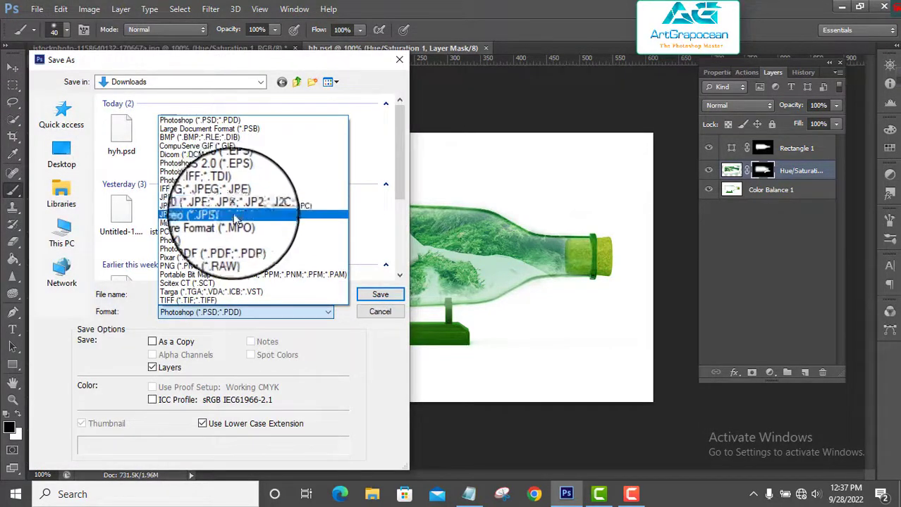
{"action": "left_click", "coordinate": [233, 205]}
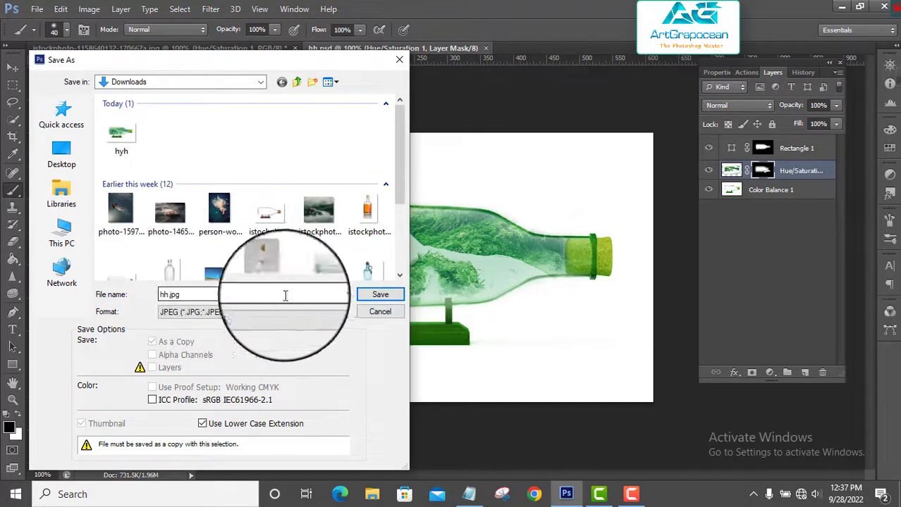
{"action": "left_click", "coordinate": [388, 294]}
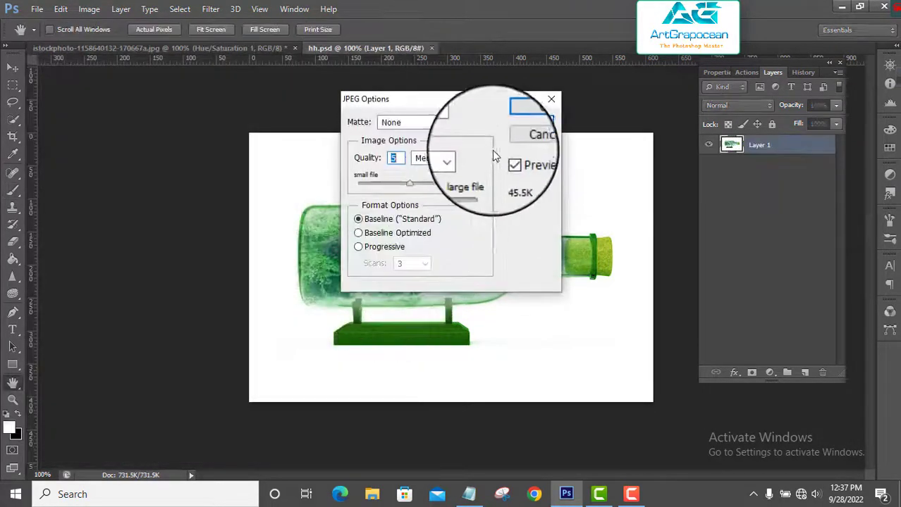
{"action": "left_click", "coordinate": [529, 124]}
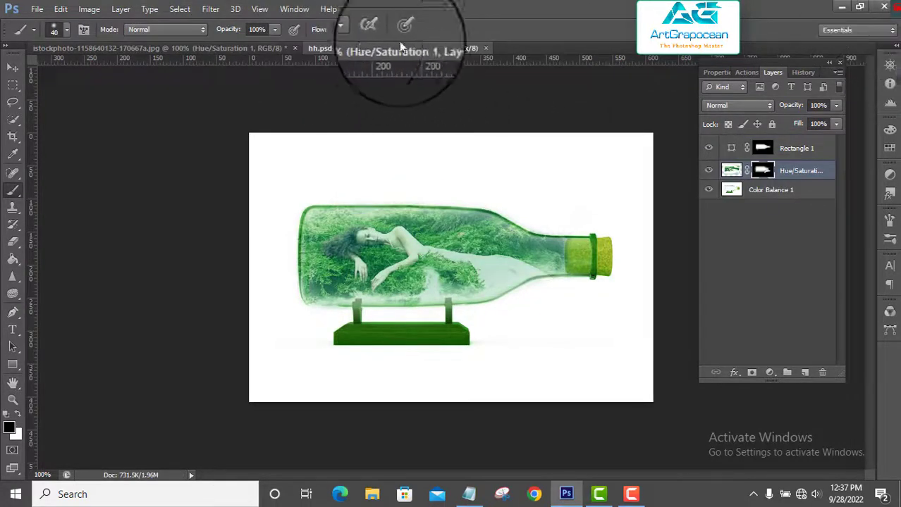
{"action": "left_click", "coordinate": [486, 48]}
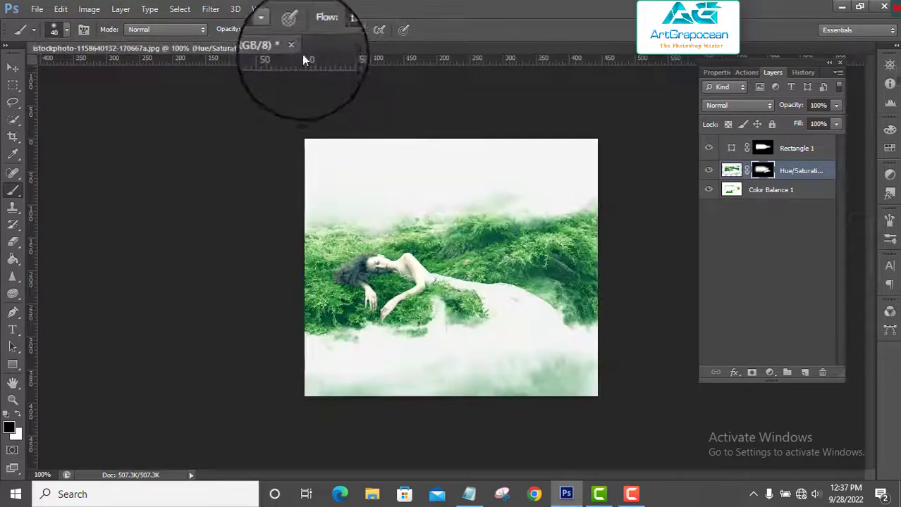